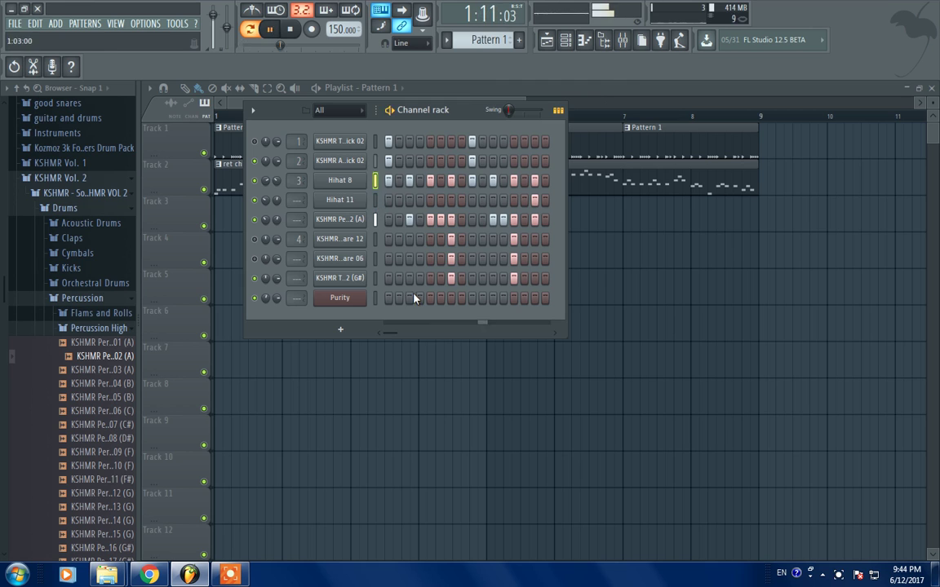
- Select the ret chitara pattern from Track 2 of the playlist and play it back
{"action": "left_click", "coordinate": [596, 89]}
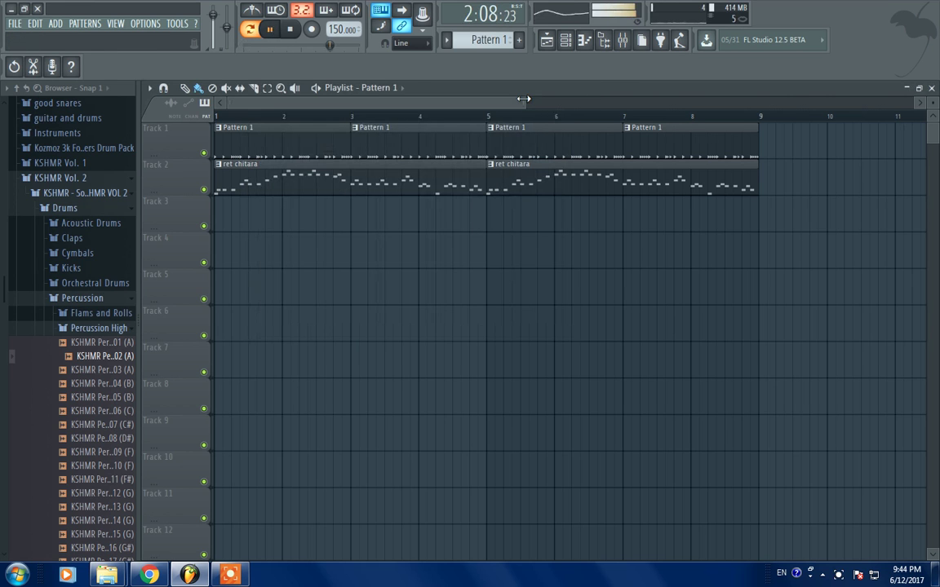
{"action": "left_click_drag", "start_coordinate": [524, 99], "coordinate": [543, 99]}
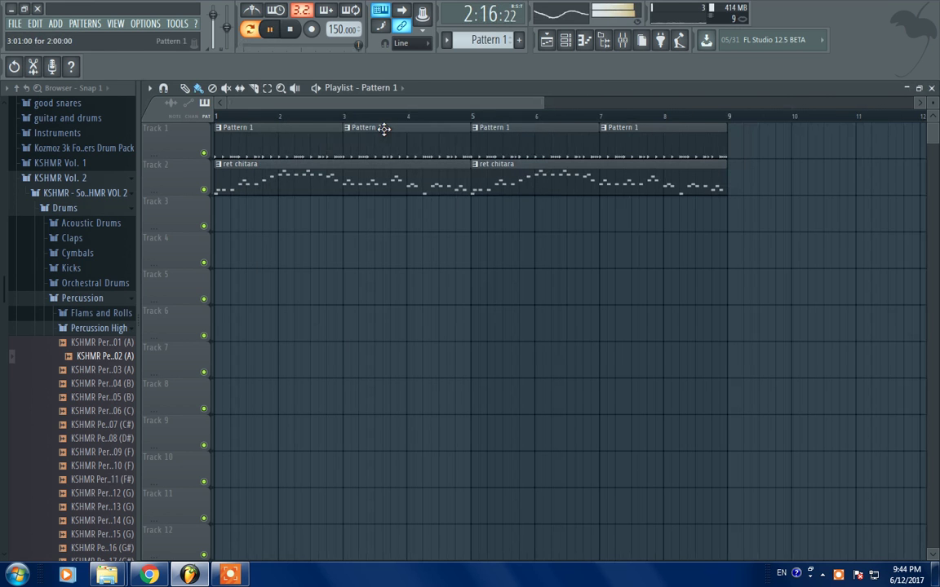
{"action": "double_click", "coordinate": [244, 174]}
{"action": "key", "text": "space"}
{"action": "key", "text": "Escape"}
{"action": "key", "text": "space"}
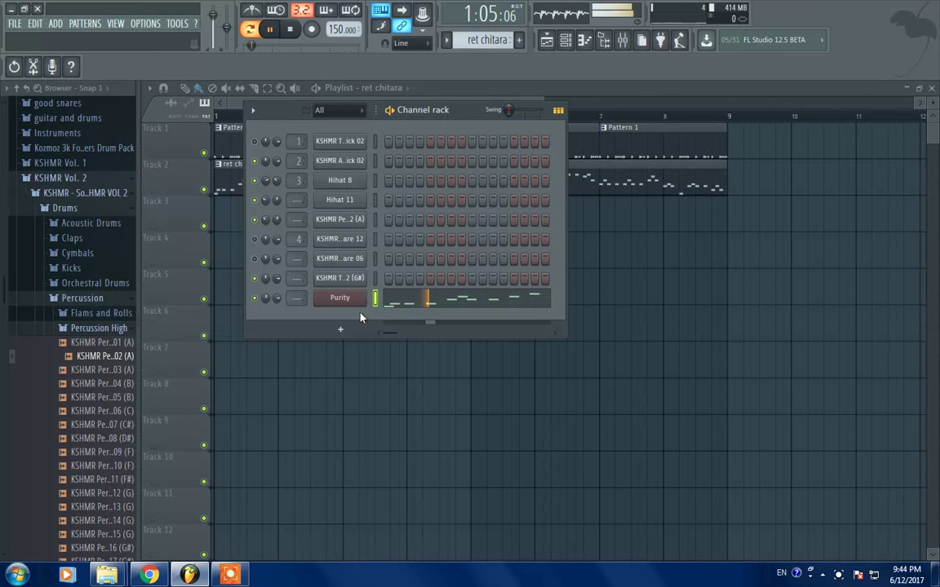
- View the Purity melody in the piano roll during playback, and stop playback
{"action": "key", "text": "F7"}
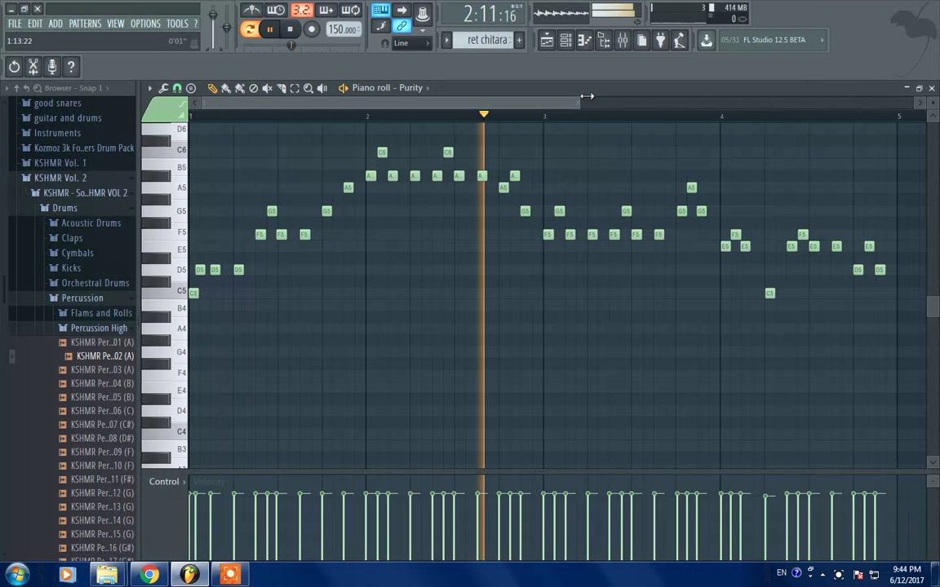
{"action": "left_click_drag", "start_coordinate": [586, 96], "coordinate": [614, 100]}
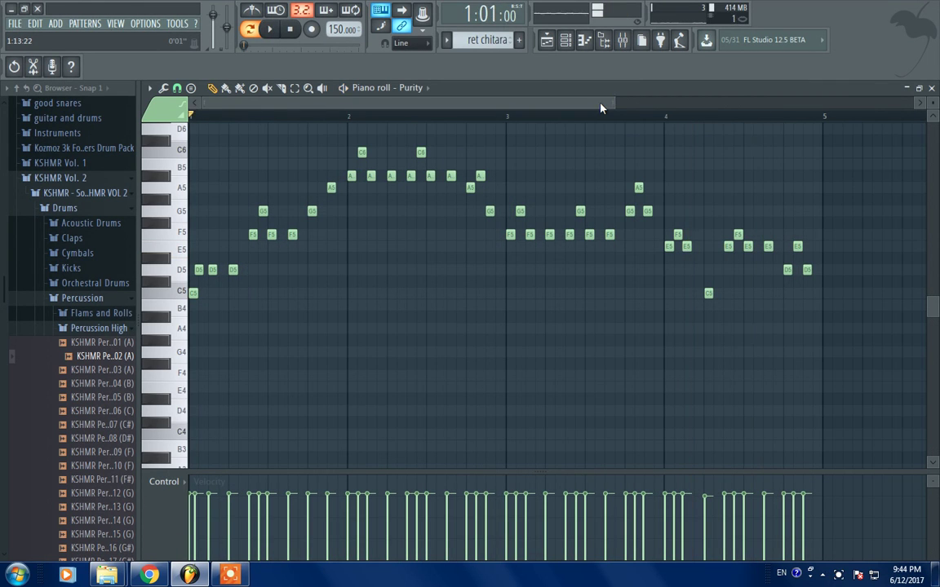
{"action": "key", "text": "space"}
- Play the full arrangement of Pattern 1 and ret chitara in the playlist, and stop it
{"action": "left_click", "coordinate": [548, 41]}
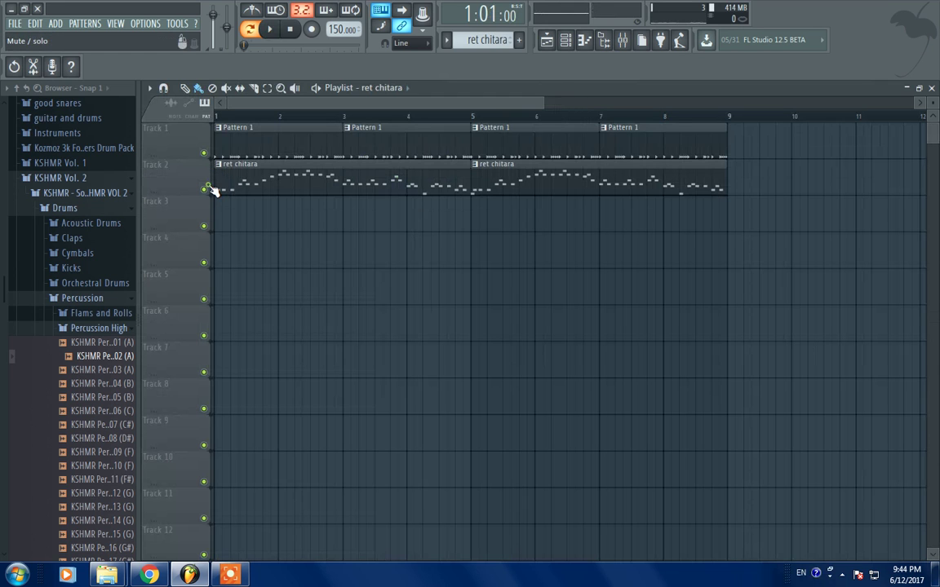
{"action": "key", "text": "space"}
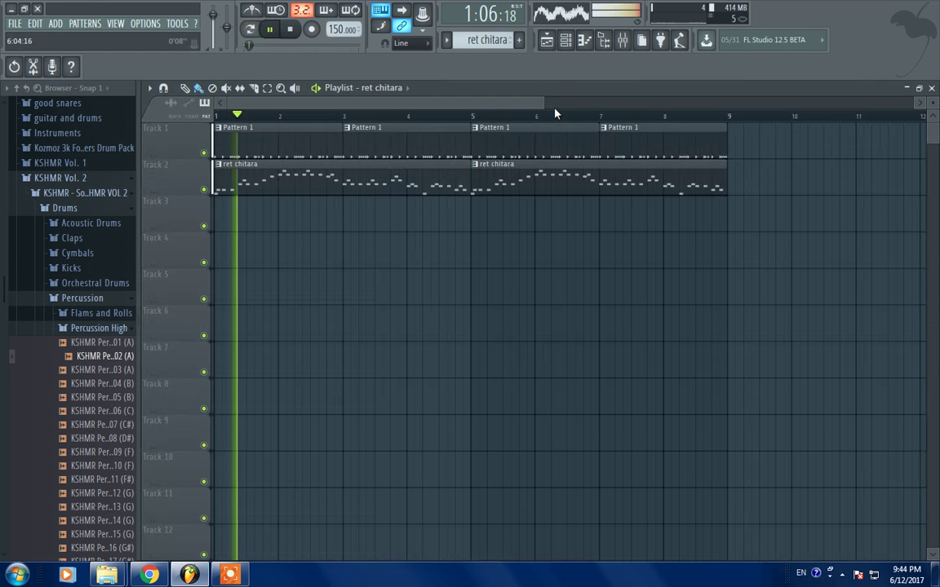
{"action": "left_click_drag", "start_coordinate": [541, 99], "coordinate": [473, 106]}
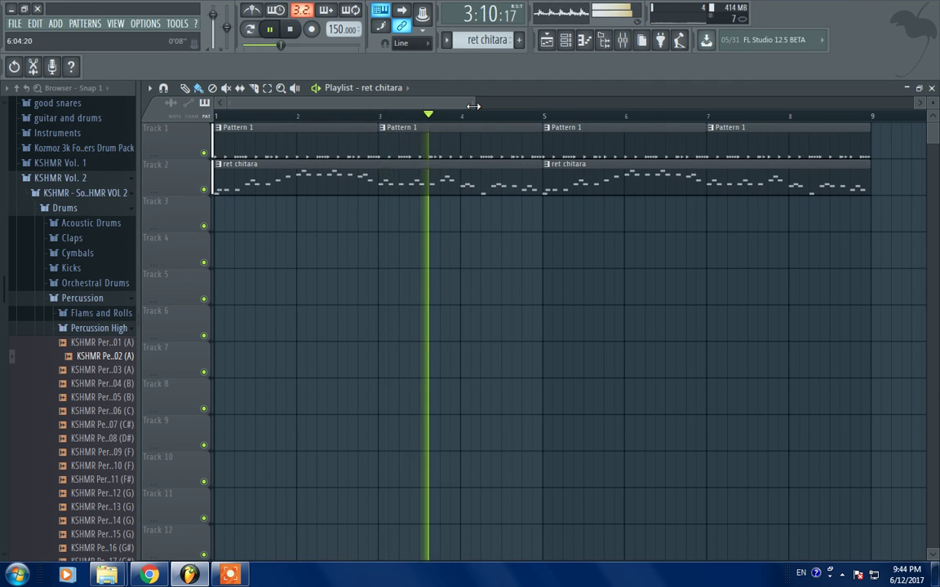
{"action": "left_click_drag", "start_coordinate": [473, 106], "coordinate": [547, 103]}
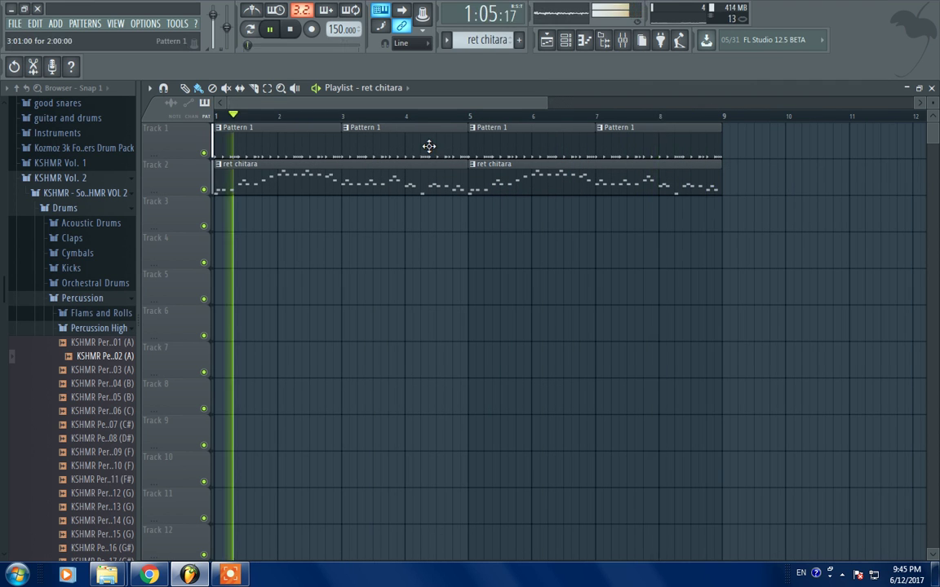
{"action": "key", "text": "space"}
- Show the channel rack and collapse the Percussion and KSHMR Vol. 2 sample folders in the browser
{"action": "key", "text": "F6"}
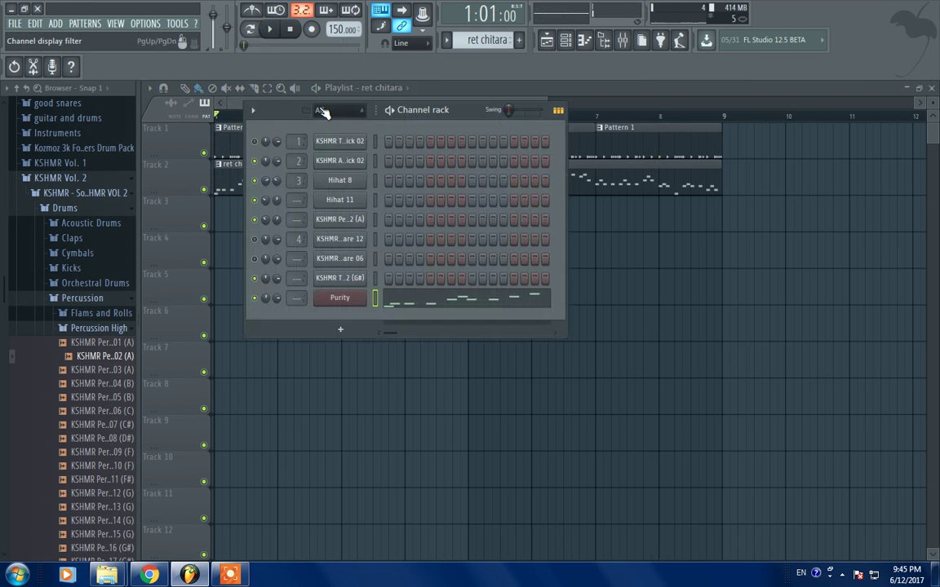
{"action": "key", "text": "space"}
{"action": "key", "text": "space"}
{"action": "left_click", "coordinate": [99, 327]}
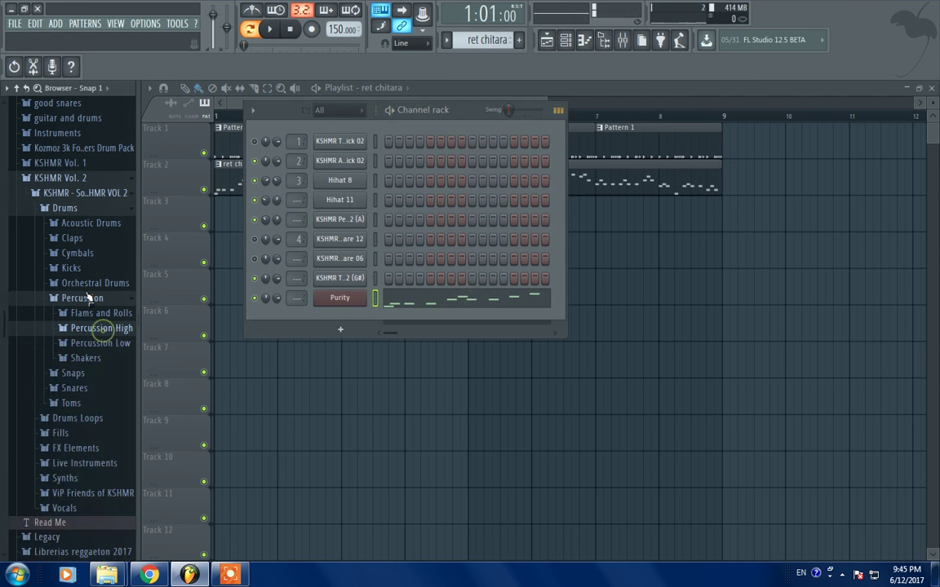
{"action": "left_click", "coordinate": [82, 297]}
{"action": "left_click", "coordinate": [60, 178]}
{"action": "scroll", "coordinate": [53, 251], "scroll_direction": "up", "scroll_amount": 6}
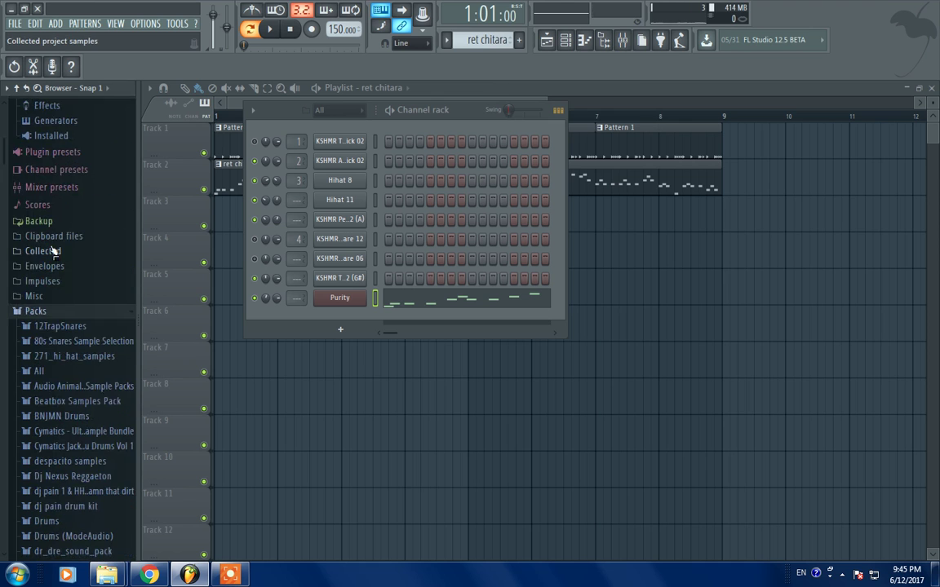
- Add Nexus from the installed VST generators as a new instrument channel
{"action": "left_click", "coordinate": [50, 136]}
{"action": "left_click", "coordinate": [65, 166]}
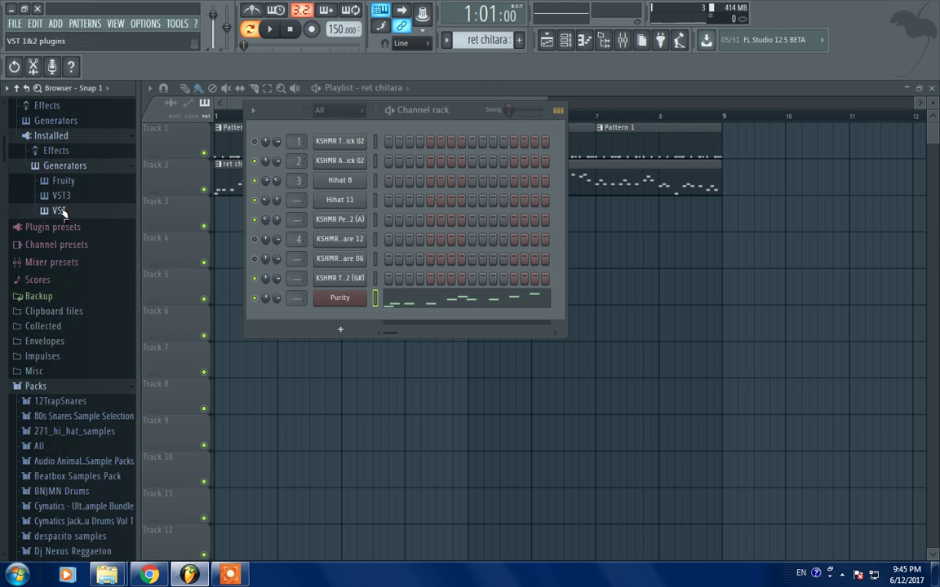
{"action": "left_click", "coordinate": [61, 211]}
{"action": "scroll", "coordinate": [65, 220], "scroll_direction": "down", "scroll_amount": 4}
{"action": "left_click_drag", "start_coordinate": [68, 172], "coordinate": [385, 356]}
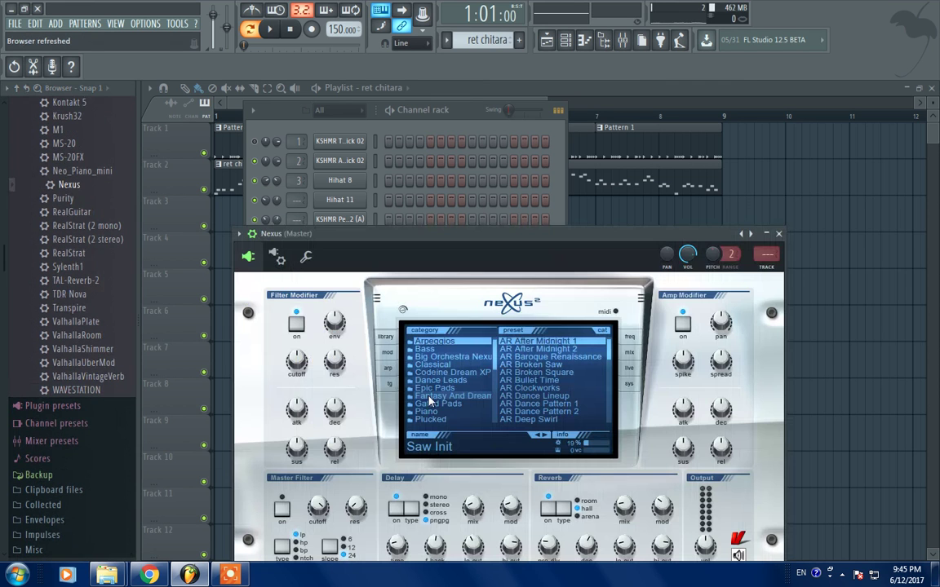
- Load the Piano Soft preset from the XP Dance Orchestra category in Nexus
{"action": "left_click", "coordinate": [438, 377]}
{"action": "scroll", "coordinate": [511, 337], "scroll_direction": "down", "scroll_amount": 5}
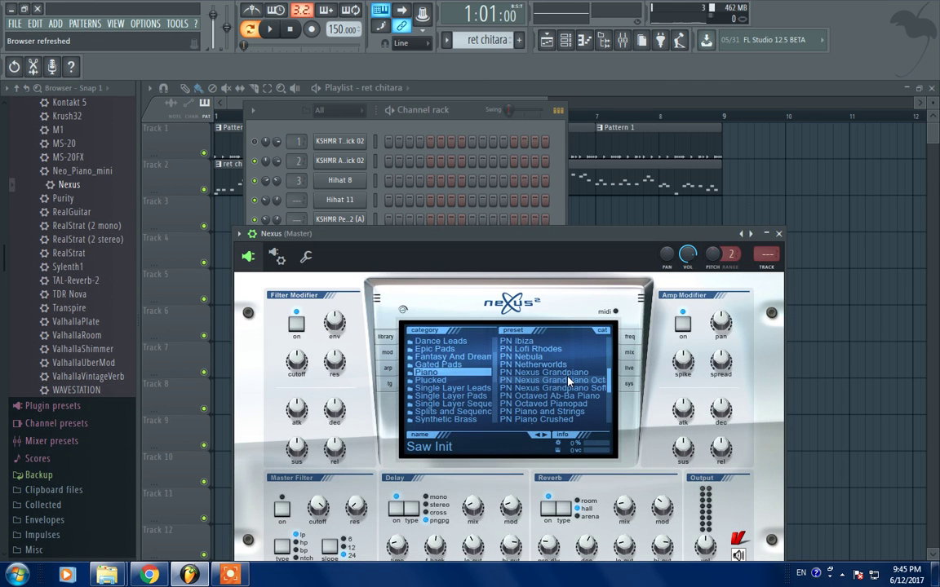
{"action": "scroll", "coordinate": [465, 412], "scroll_direction": "down", "scroll_amount": 3}
{"action": "left_click", "coordinate": [465, 412]}
{"action": "scroll", "coordinate": [496, 341], "scroll_direction": "down", "scroll_amount": 5}
{"action": "scroll", "coordinate": [530, 374], "scroll_direction": "up", "scroll_amount": 2}
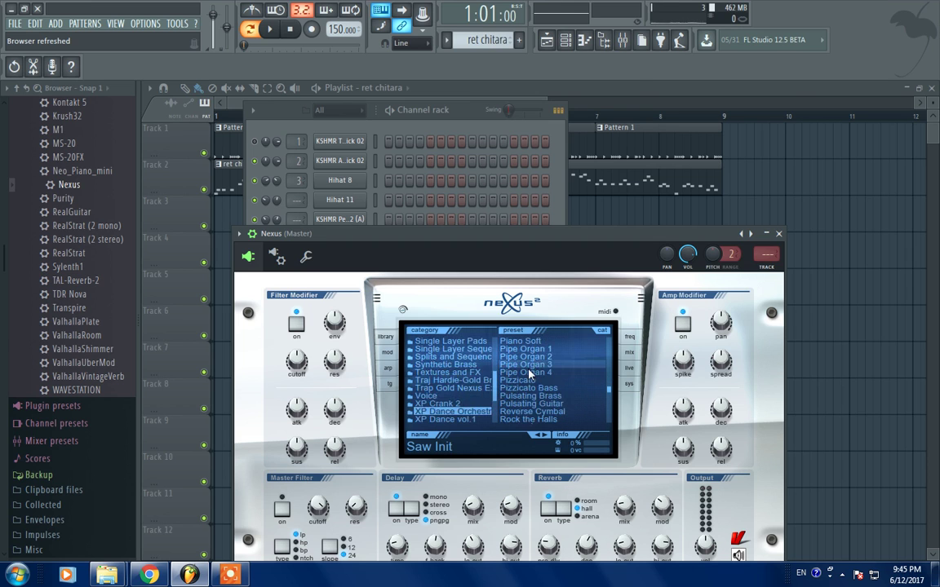
{"action": "scroll", "coordinate": [530, 374], "scroll_direction": "up", "scroll_amount": 3}
{"action": "left_click", "coordinate": [527, 365]}
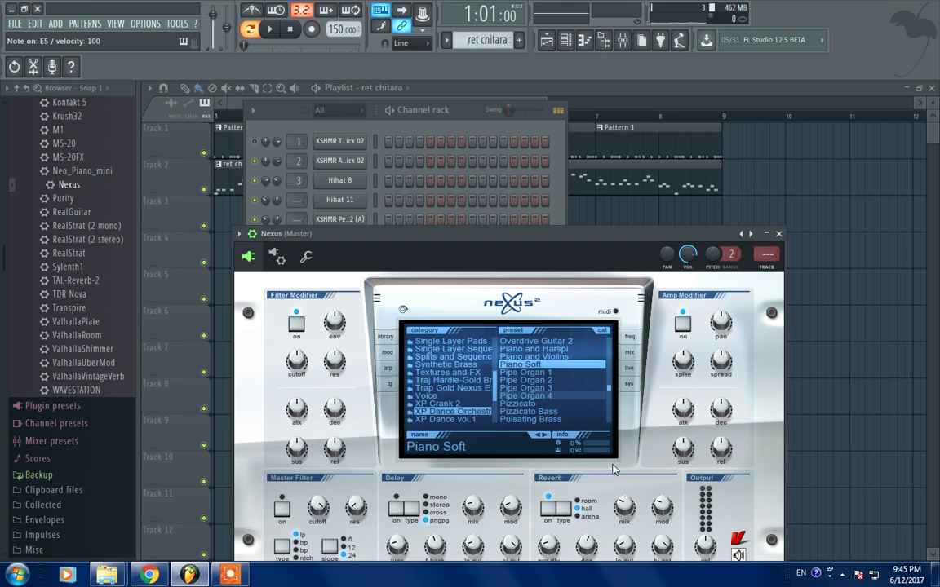
- Lower the Nexus delay mix, set its reverb mix to 7, and close the instrument window
{"action": "left_click_drag", "start_coordinate": [619, 509], "coordinate": [620, 538]}
{"action": "left_click_drag", "start_coordinate": [471, 509], "coordinate": [471, 534]}
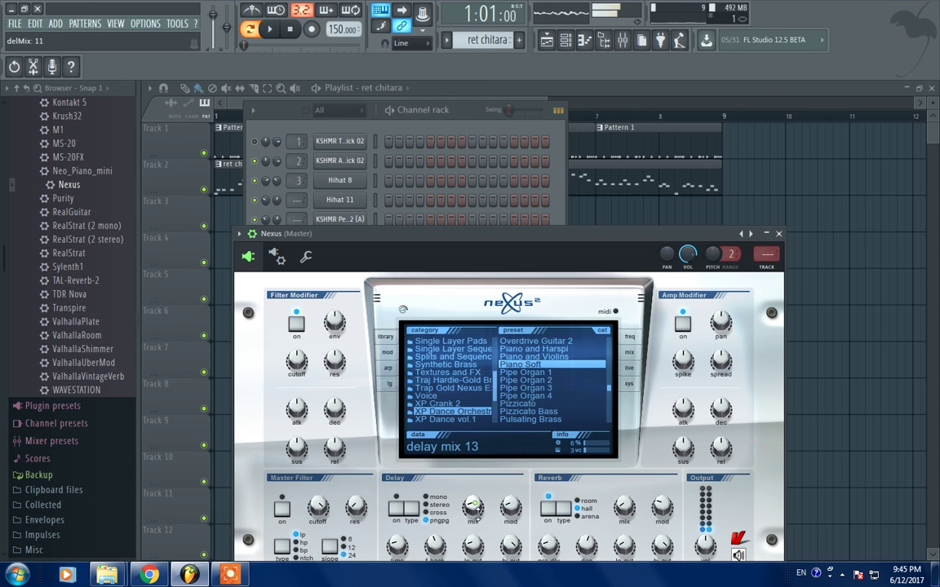
{"action": "scroll", "coordinate": [618, 510], "scroll_direction": "up", "scroll_amount": 1}
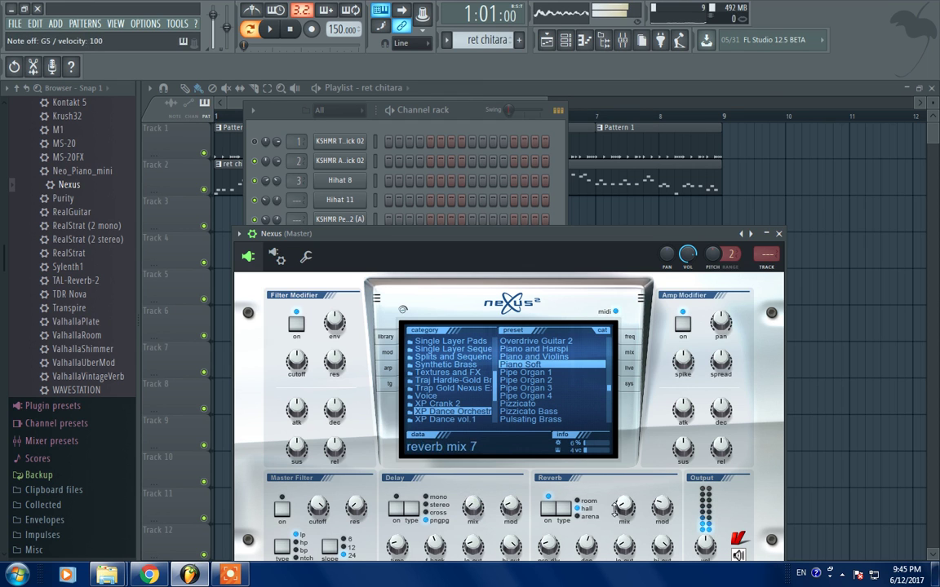
{"action": "key", "text": "Escape"}
- Open the Nexus piano roll, place one-bar notes on D5 in bar 1 and F5 in bar 2, and play them
{"action": "right_click", "coordinate": [364, 317]}
{"action": "left_click", "coordinate": [376, 319]}
{"action": "left_click", "coordinate": [169, 270]}
{"action": "left_click", "coordinate": [194, 271]}
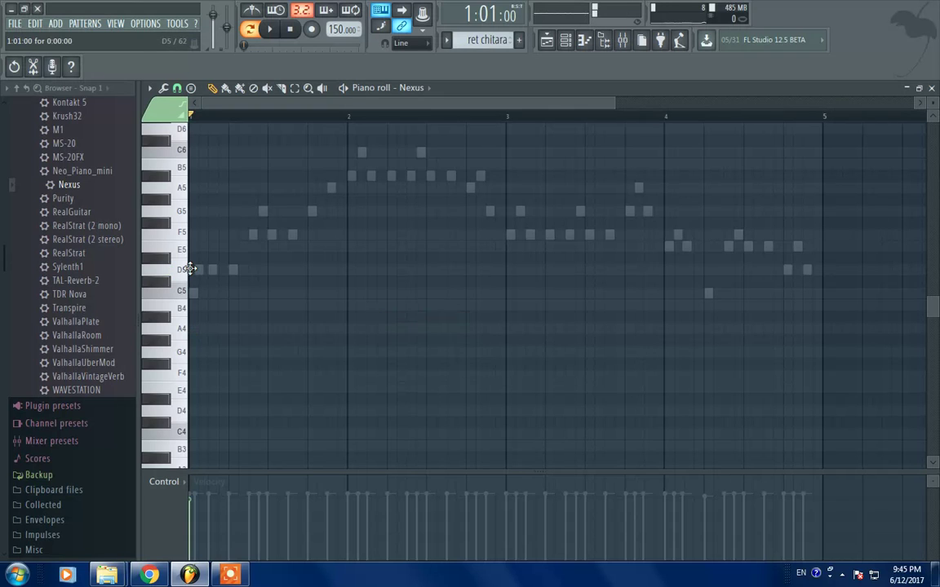
{"action": "key", "text": "space"}
{"action": "left_click_drag", "start_coordinate": [199, 275], "coordinate": [363, 238]}
{"action": "key", "text": "space"}
{"action": "key", "text": "space"}
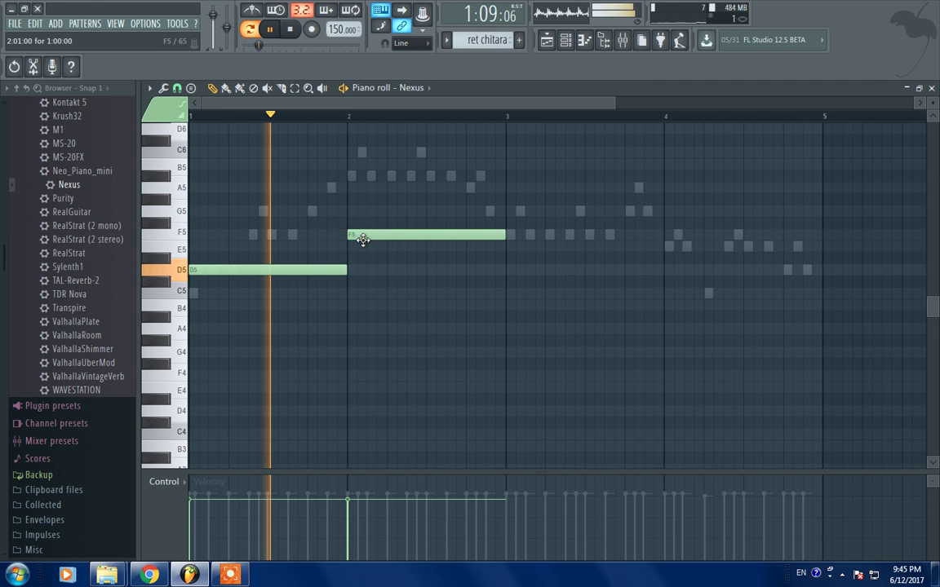
{"action": "key", "text": "space"}
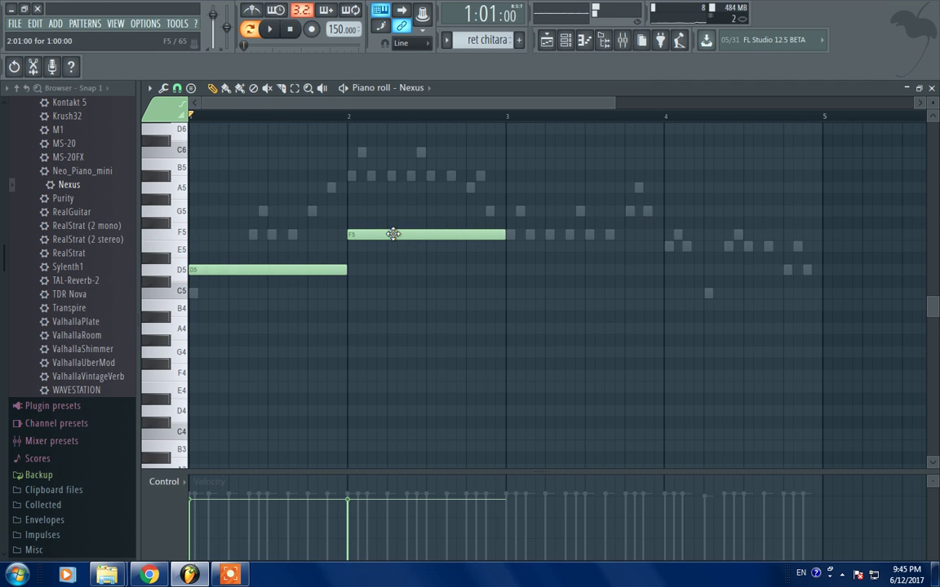
- Raise the bar 2 note to A#5 and add a one-bar F5 note in bar 3
{"action": "left_click_drag", "start_coordinate": [393, 234], "coordinate": [395, 171]}
{"action": "key", "text": "space"}
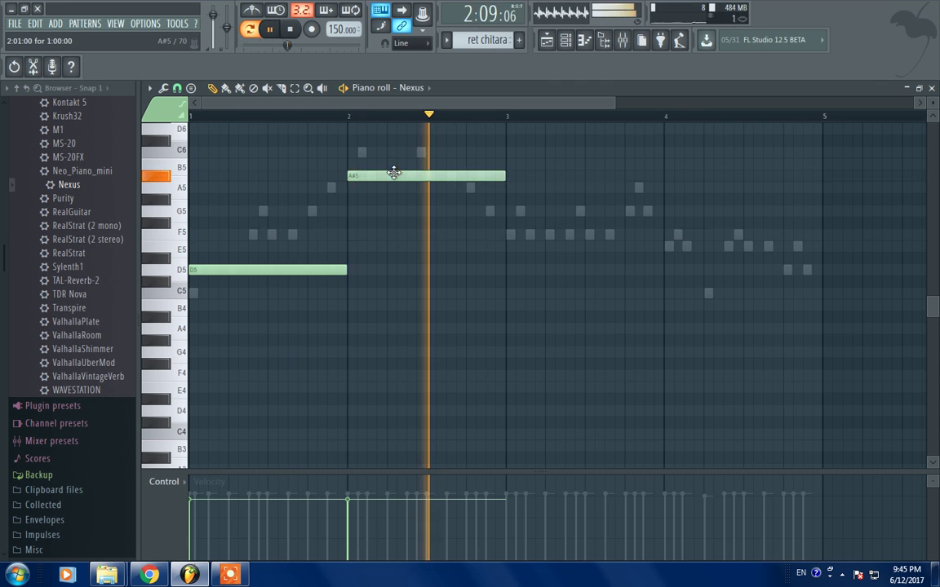
{"action": "left_click", "coordinate": [509, 235]}
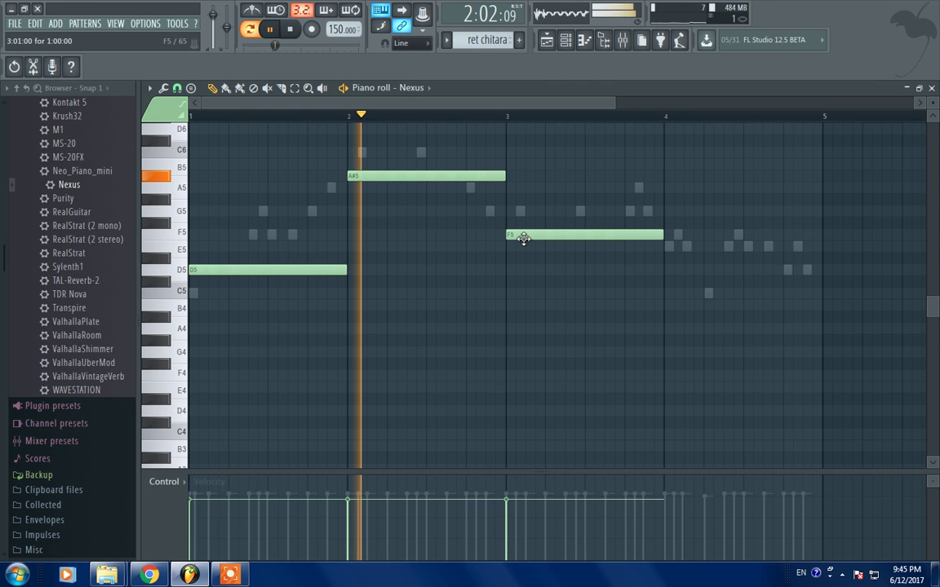
- Add a one-bar note in bar 4, lower it from E5 to D5, and listen to the four-note line
{"action": "left_click", "coordinate": [699, 247]}
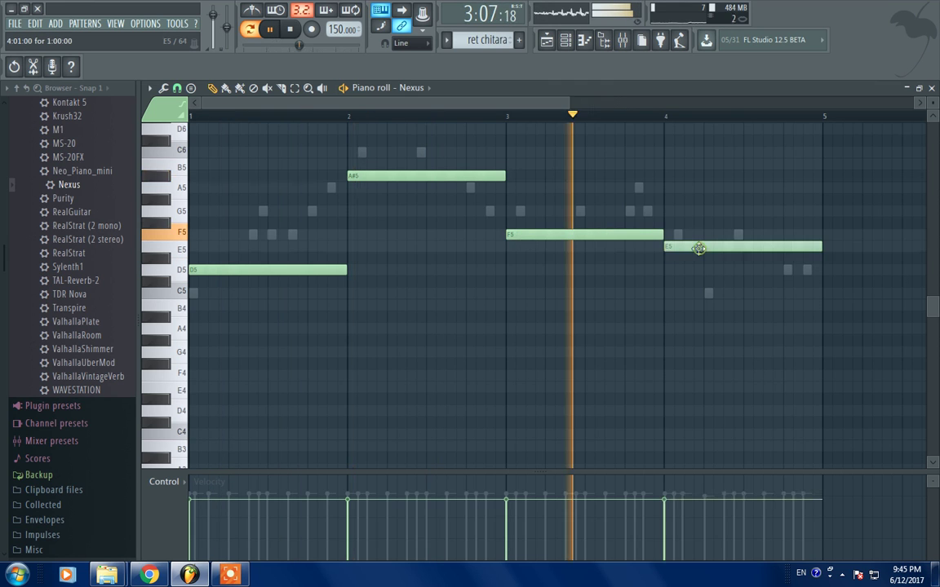
{"action": "key", "text": "space"}
{"action": "left_click_drag", "start_coordinate": [695, 248], "coordinate": [696, 275]}
{"action": "key", "text": "space"}
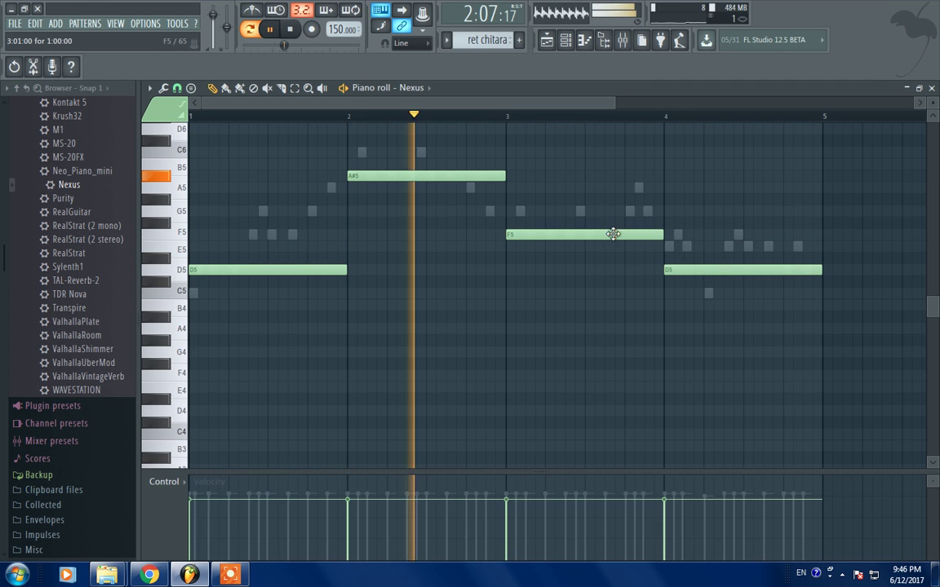
{"action": "mouse_move", "coordinate": [534, 234]}
{"action": "left_mouse_down"}
{"action": "mouse_move", "coordinate": [536, 212]}
{"action": "mouse_move", "coordinate": [520, 238]}
{"action": "left_mouse_up"}
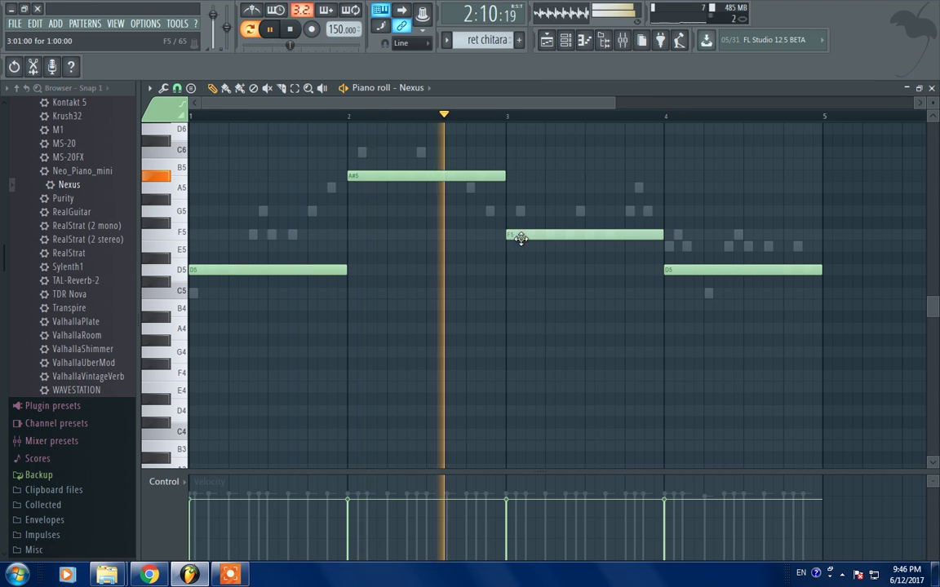
- Return to the channel rack, mute the Purity channel, and play the pattern
{"action": "key", "text": "space"}
{"action": "key", "text": "Escape"}
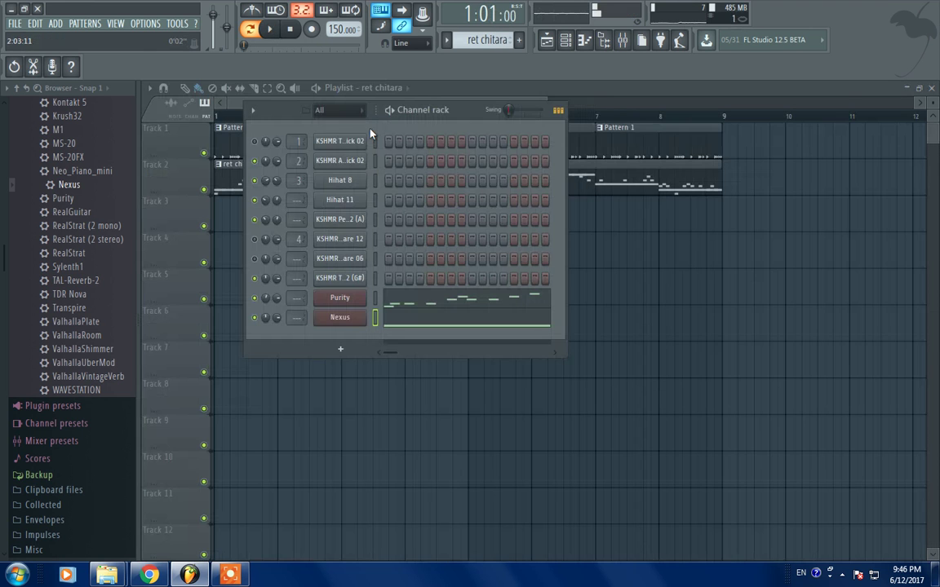
{"action": "left_click", "coordinate": [254, 298]}
{"action": "key", "text": "space"}
- Reopen the Nexus piano roll and raise the bar 4 note to G5 while the pattern plays
{"action": "right_click", "coordinate": [362, 319]}
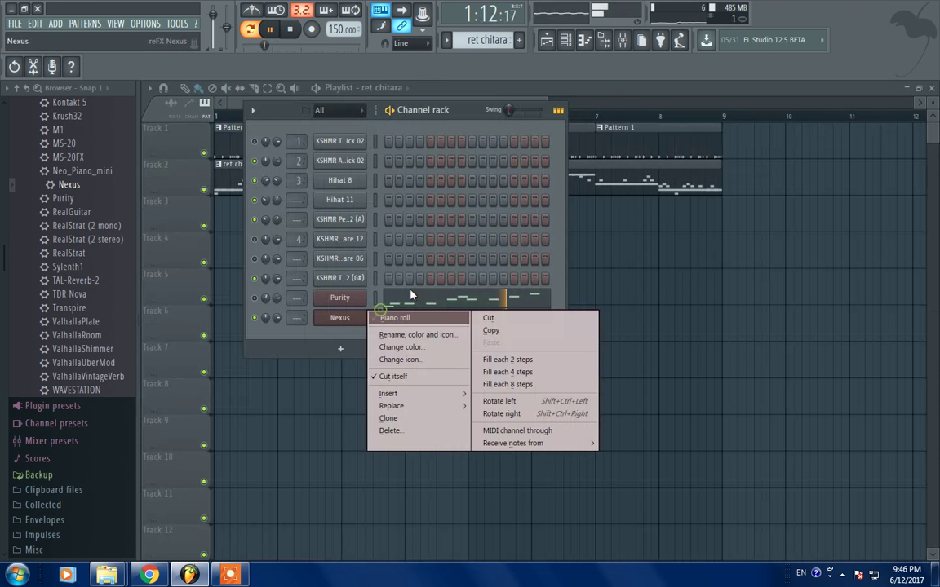
{"action": "left_click", "coordinate": [399, 315]}
{"action": "left_click_drag", "start_coordinate": [490, 104], "coordinate": [546, 106]}
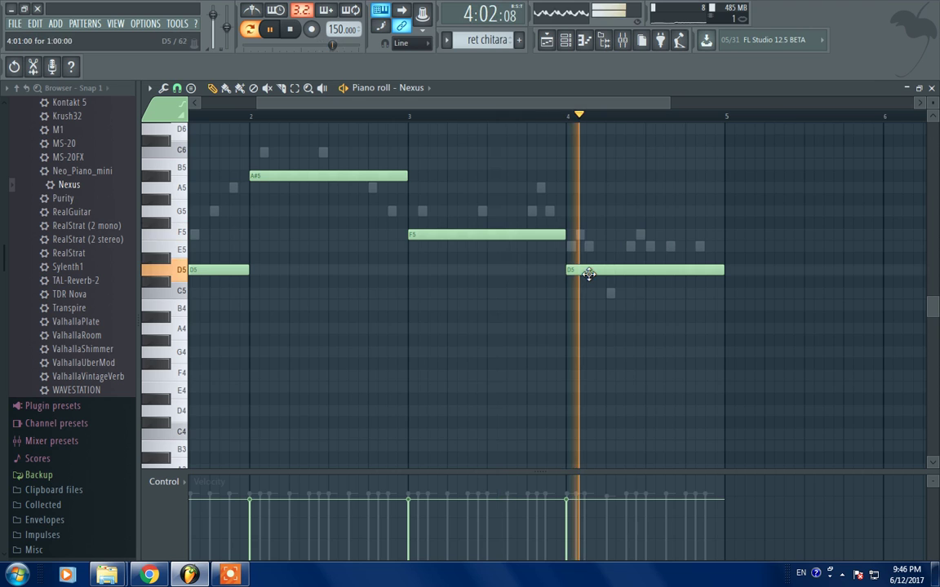
{"action": "left_click_drag", "start_coordinate": [589, 274], "coordinate": [587, 204]}
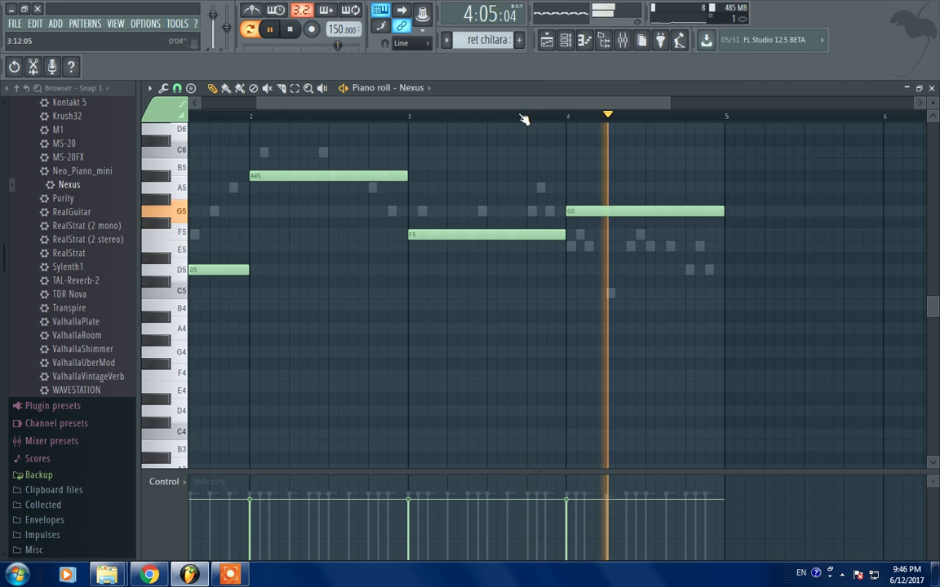
{"action": "key", "text": "space"}
- Add one-bar F5 and A5 notes above D5 in bar 1, removing the trial G#5 note, and play the chord
{"action": "left_click", "coordinate": [208, 235]}
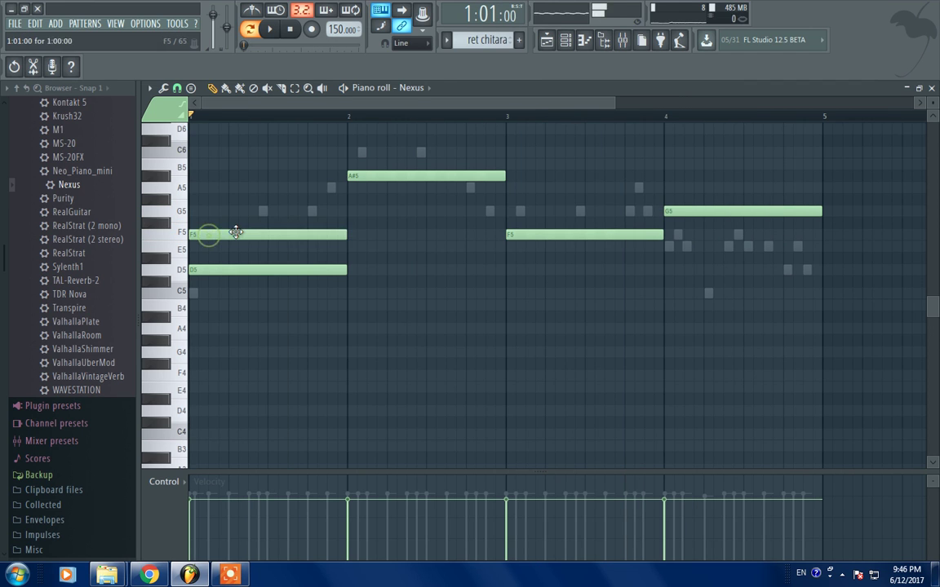
{"action": "key", "text": "space"}
{"action": "left_click", "coordinate": [201, 201]}
{"action": "key", "text": "space"}
{"action": "right_click", "coordinate": [282, 202]}
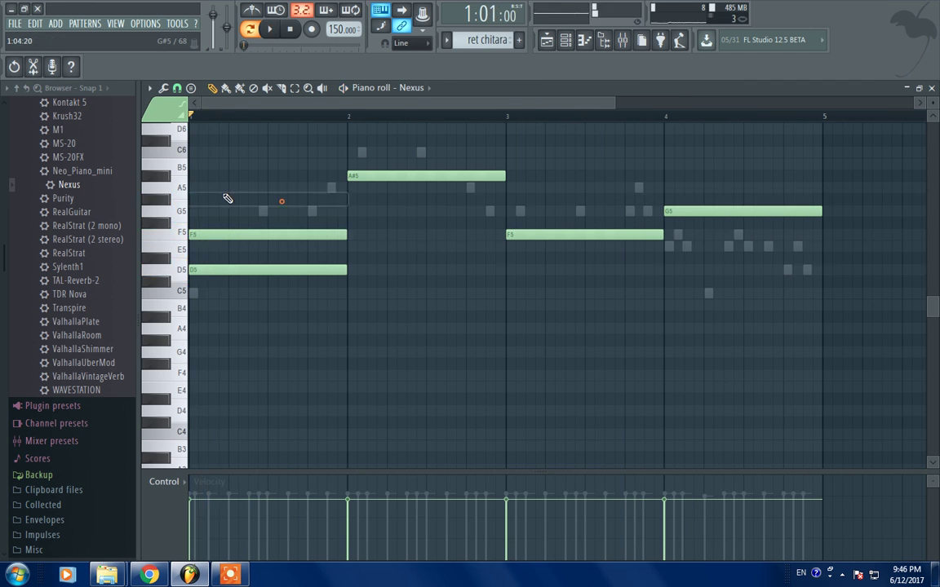
{"action": "left_click", "coordinate": [228, 189]}
{"action": "key", "text": "space"}
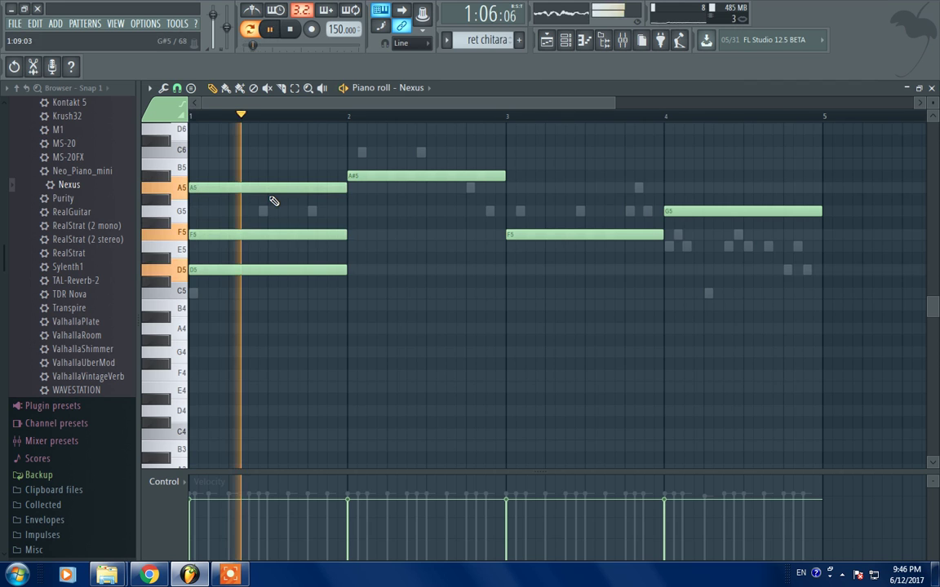
- Add a one-bar C6 note above the A#5 note in bar 2 and stop playback
{"action": "left_click", "coordinate": [349, 152]}
{"action": "scroll", "coordinate": [367, 163], "scroll_direction": "up", "scroll_amount": 1}
{"action": "key", "text": "space"}
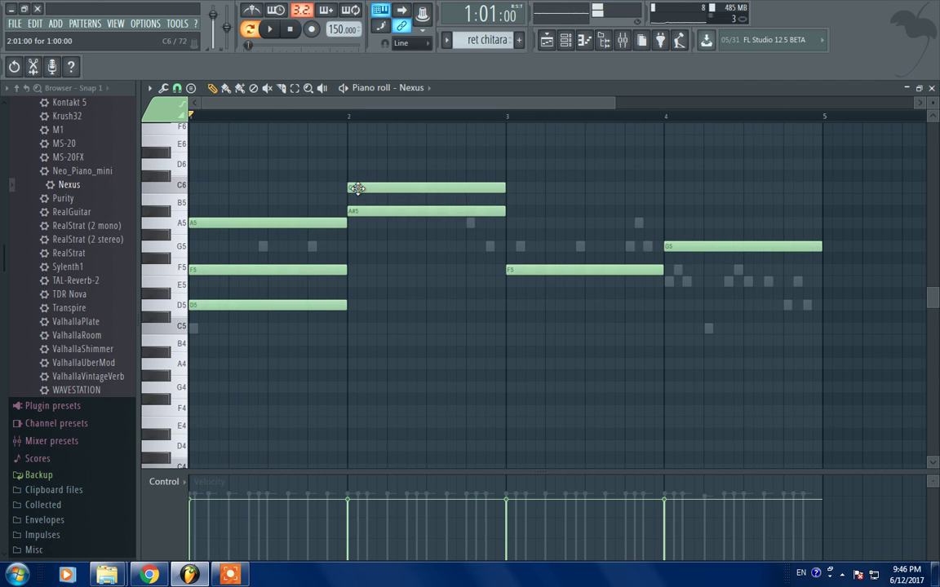
- Add a one-bar G5 note below A#5 in bar 2 and play the pattern briefly
{"action": "left_click", "coordinate": [362, 245]}
{"action": "key", "text": "space"}
{"action": "key", "text": "space"}
- Try the bar 2 C6 note at E5 during playback, remove it, and restore the one-bar C6 note
{"action": "left_click_drag", "start_coordinate": [401, 185], "coordinate": [398, 283]}
{"action": "key", "text": "space"}
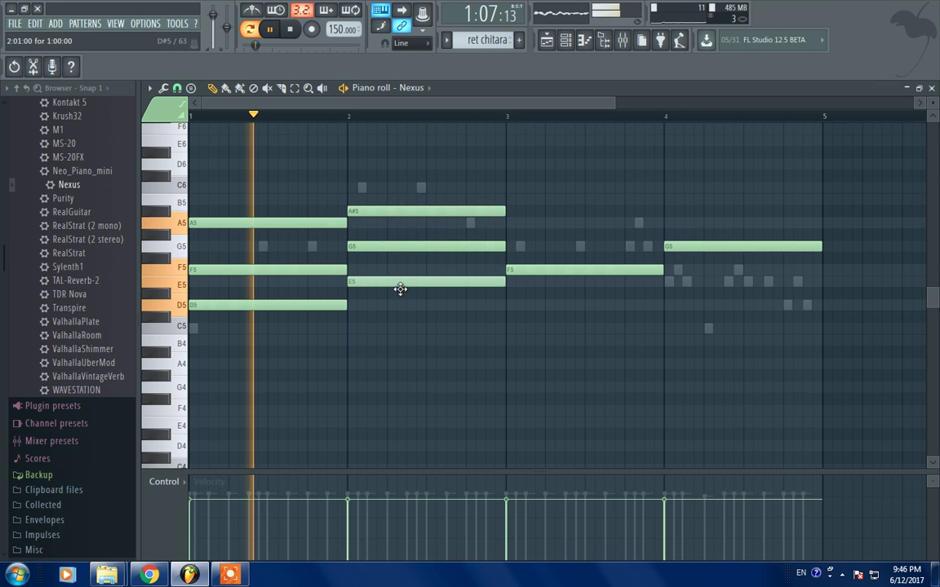
{"action": "key", "text": "space"}
{"action": "right_click", "coordinate": [392, 282]}
{"action": "key", "text": "space"}
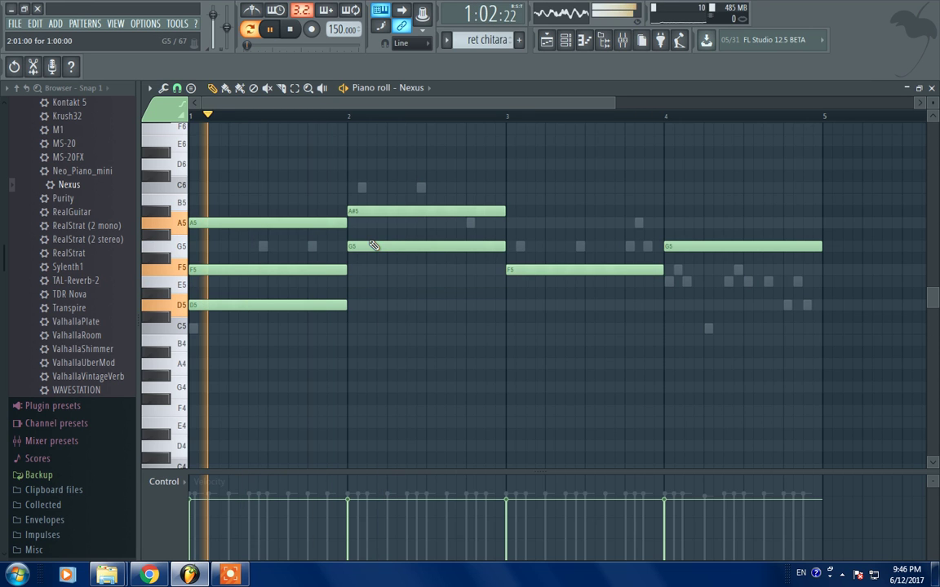
{"action": "left_click", "coordinate": [356, 187]}
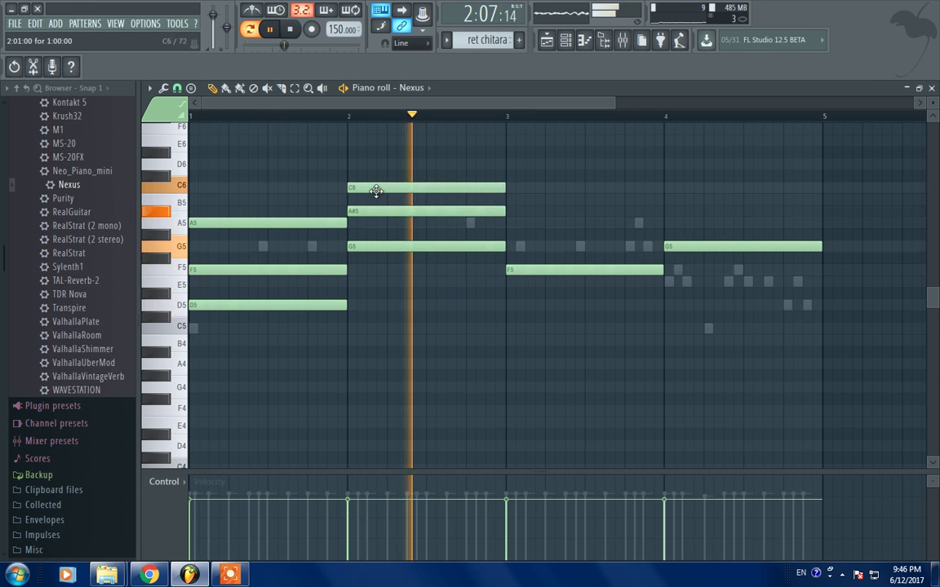
- Add a one-bar A5 note above F5 in bar 3 and unmute the Purity channel
{"action": "left_click", "coordinate": [512, 222]}
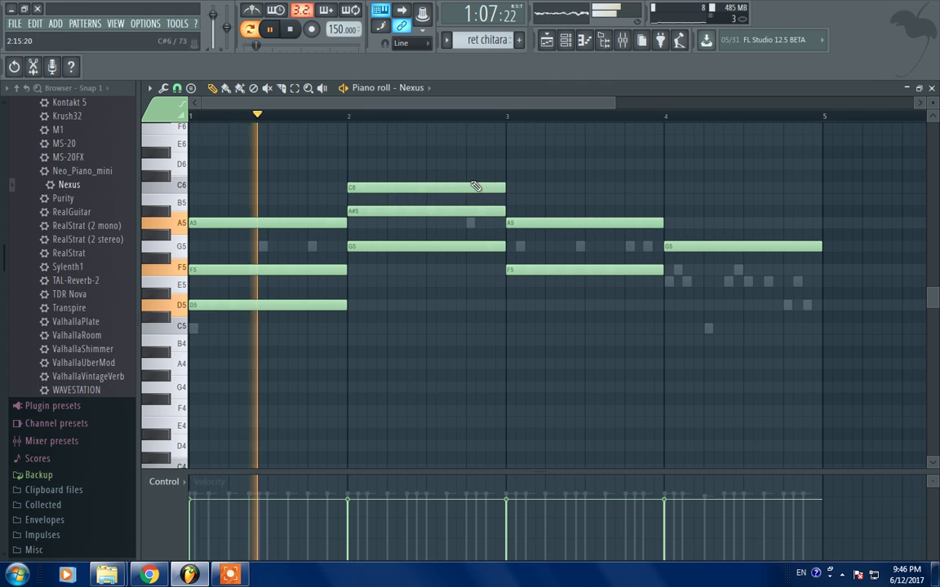
{"action": "key", "text": "Escape"}
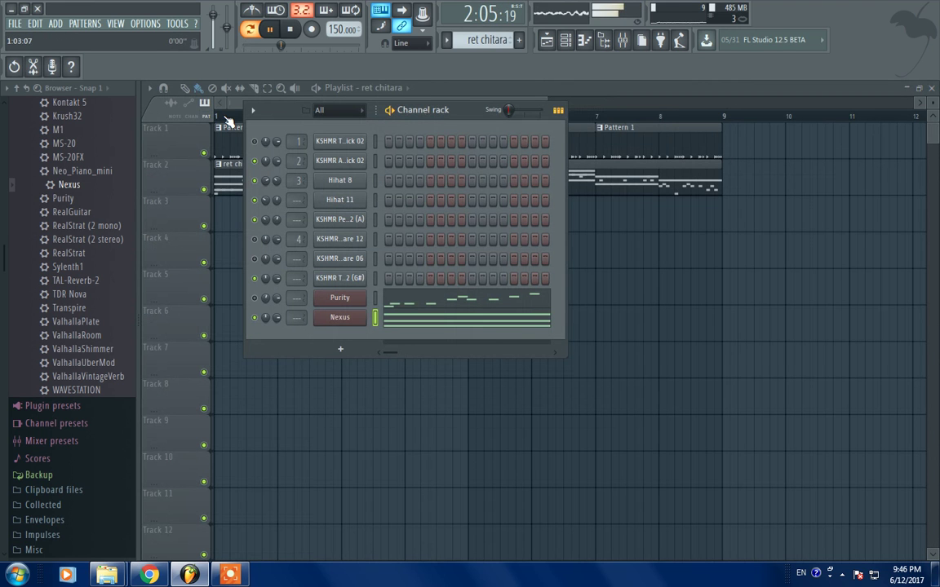
{"action": "right_click", "coordinate": [359, 317]}
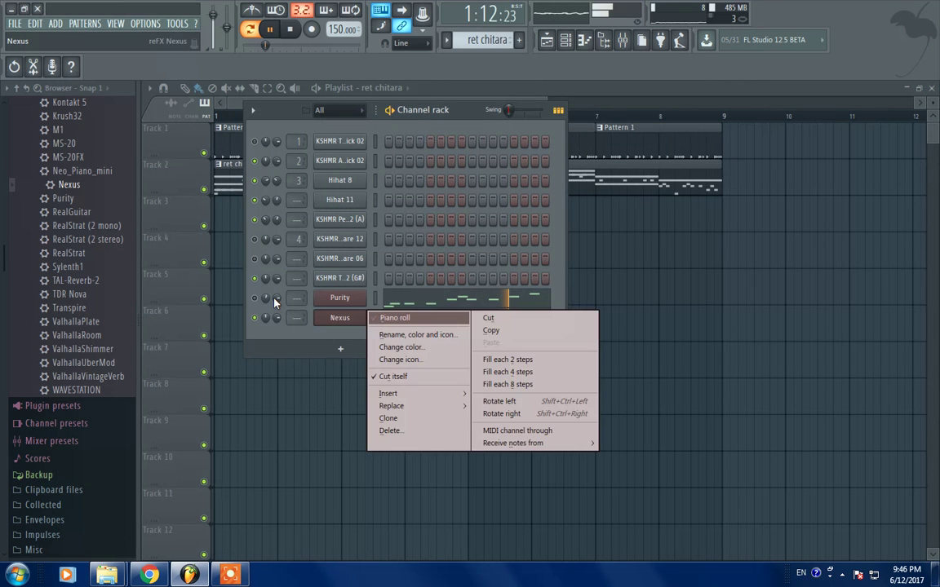
{"action": "left_click", "coordinate": [254, 299]}
- Reopen the Nexus piano roll and raise the bar 2 C6 note to D6
{"action": "right_click", "coordinate": [339, 318]}
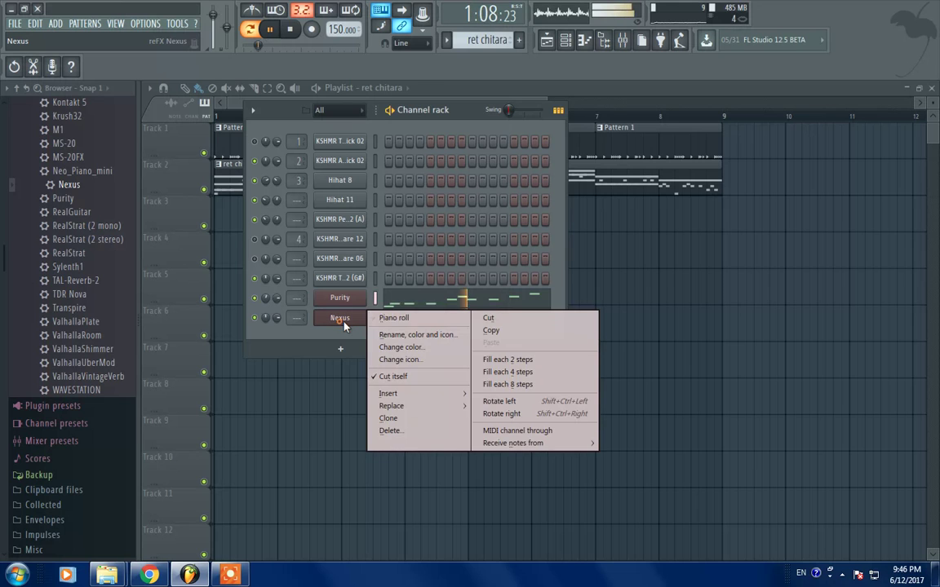
{"action": "left_click", "coordinate": [392, 259]}
{"action": "left_click_drag", "start_coordinate": [399, 187], "coordinate": [400, 163]}
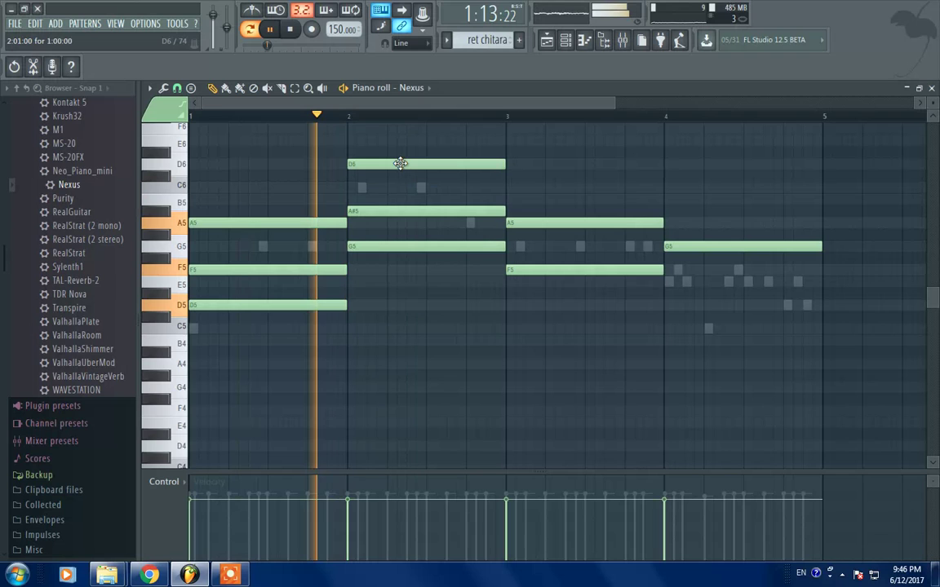
- Add a third one-bar note to bar 3, trying it at D5 before moving it to C6, and play the pattern
{"action": "left_click", "coordinate": [507, 305]}
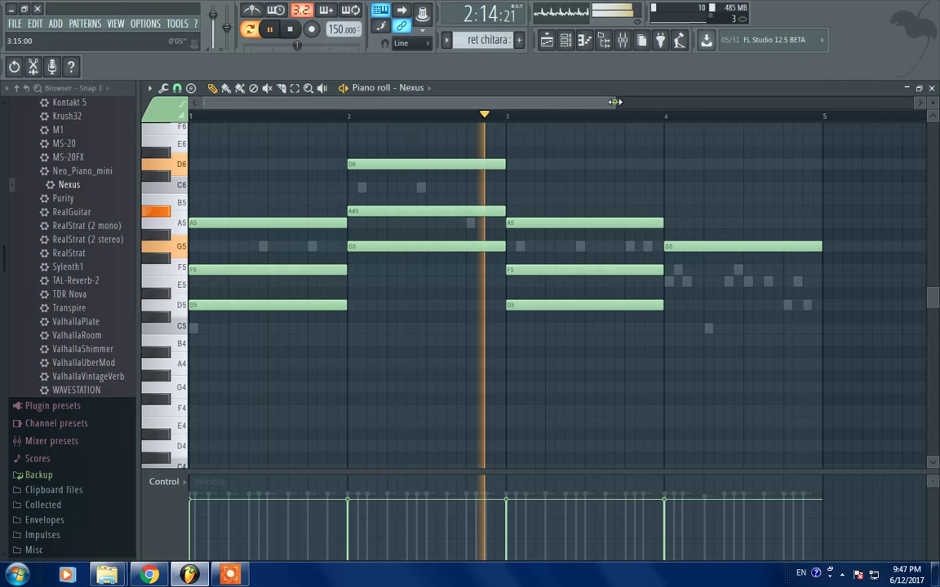
{"action": "key", "text": "space"}
{"action": "left_click_drag", "start_coordinate": [541, 304], "coordinate": [536, 193]}
{"action": "key", "text": "space"}
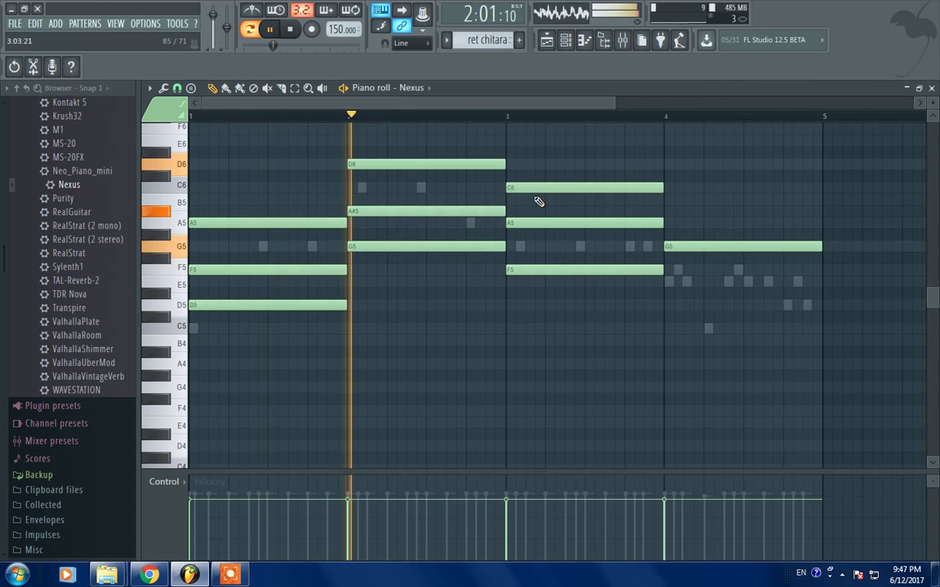
- Add one-bar E5 and B5 notes around G5 in bar 4, play the chord, and raise B5 to C6
{"action": "left_click", "coordinate": [678, 282]}
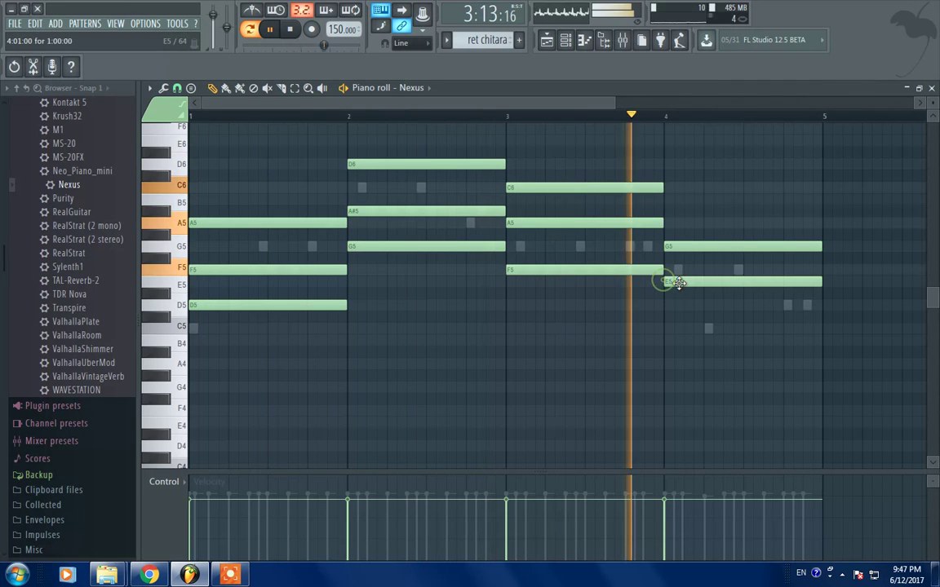
{"action": "left_click", "coordinate": [674, 199]}
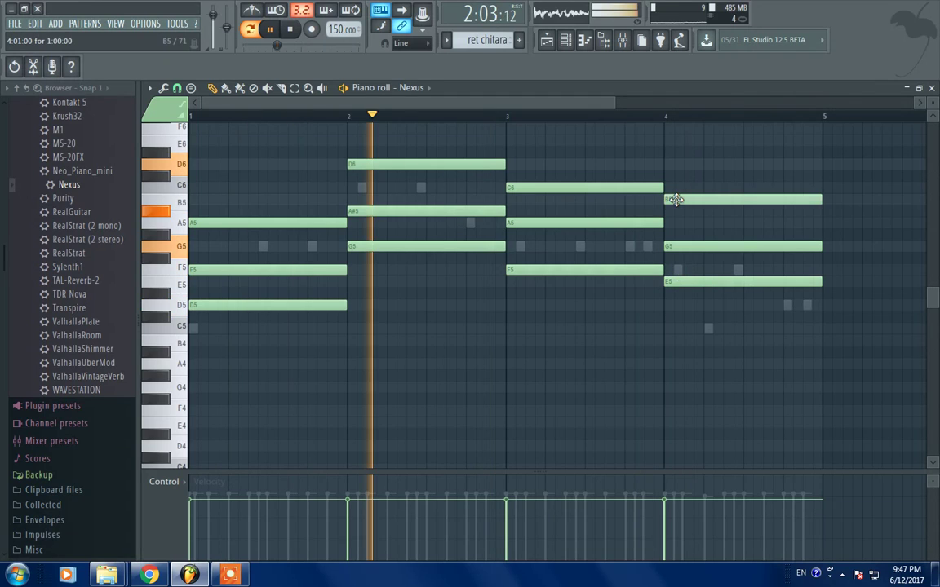
{"action": "mouse_move", "coordinate": [675, 199]}
{"action": "left_mouse_down"}
{"action": "mouse_move", "coordinate": [678, 214]}
{"action": "mouse_move", "coordinate": [682, 199]}
{"action": "left_mouse_up"}
{"action": "key", "text": "space"}
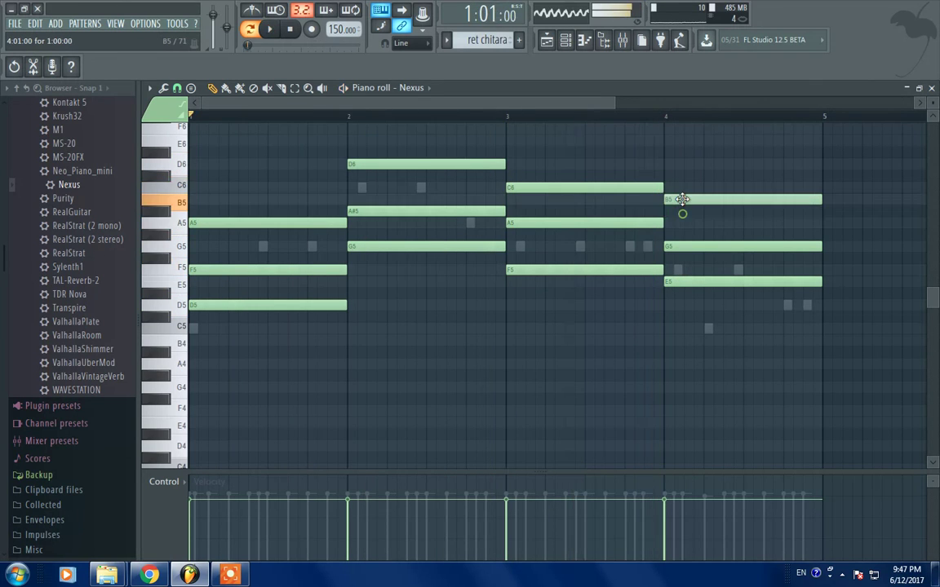
{"action": "key", "text": "space"}
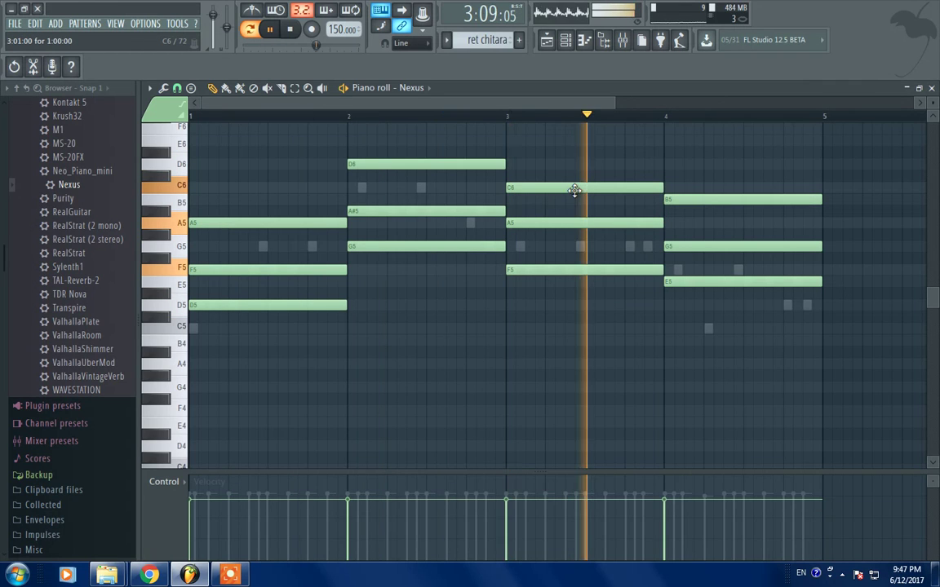
{"action": "left_click_drag", "start_coordinate": [713, 201], "coordinate": [694, 186]}
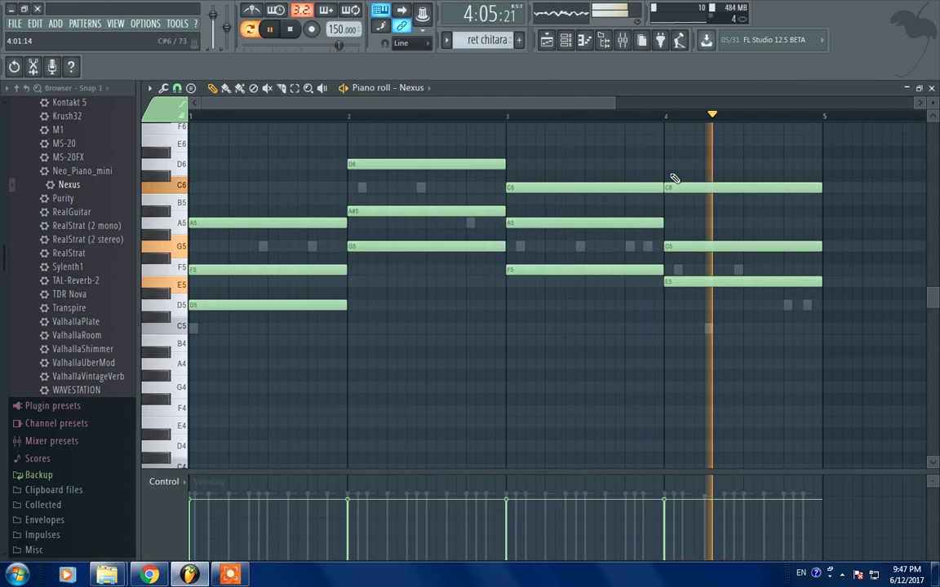
- Return to the channel rack, mute the Purity channel, and clone the Nexus channel
{"action": "key", "text": "F7"}
{"action": "left_click", "coordinate": [256, 298]}
{"action": "right_click", "coordinate": [341, 318]}
{"action": "left_click", "coordinate": [363, 324]}
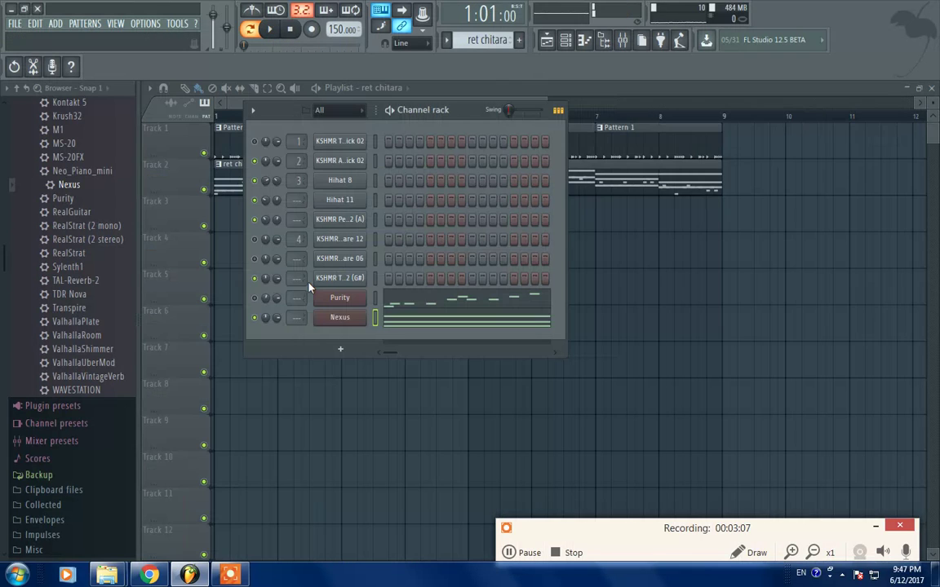
{"action": "right_click", "coordinate": [335, 322]}
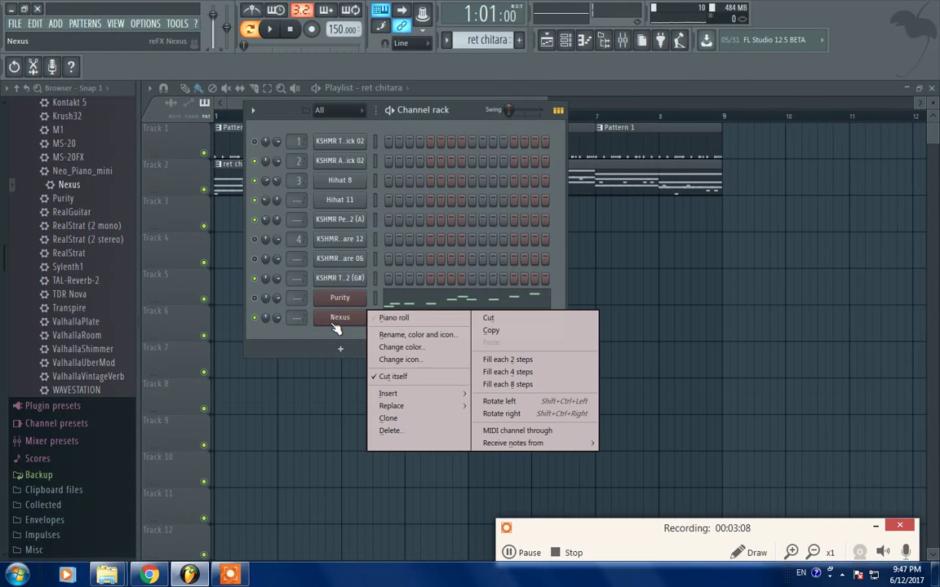
{"action": "left_click", "coordinate": [385, 417]}
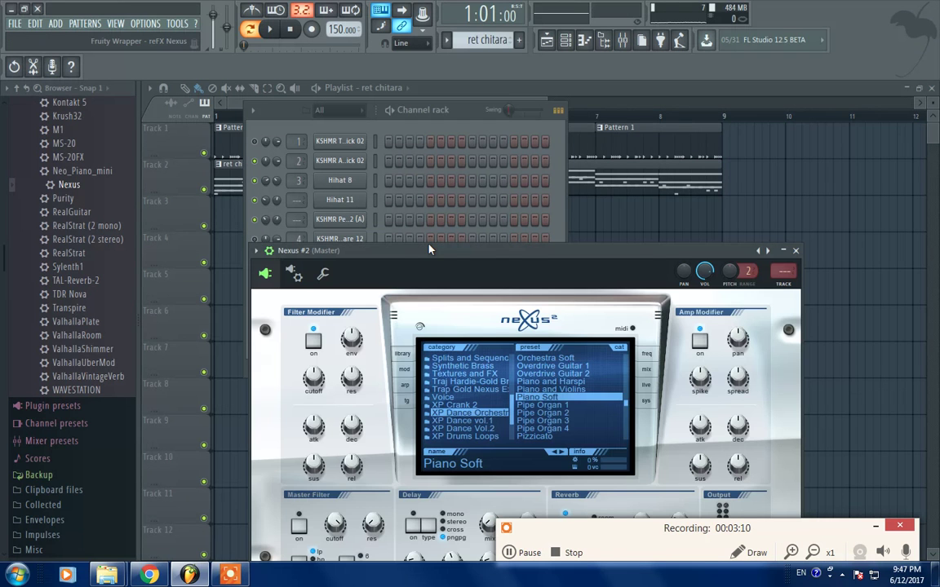
- Load the PL UK Pikes 2 preset from the Plucked category in the cloned Nexus #2 instrument
{"action": "left_click_drag", "start_coordinate": [430, 250], "coordinate": [415, 192]}
{"action": "scroll", "coordinate": [447, 351], "scroll_direction": "up", "scroll_amount": 3}
{"action": "left_click", "coordinate": [433, 332]}
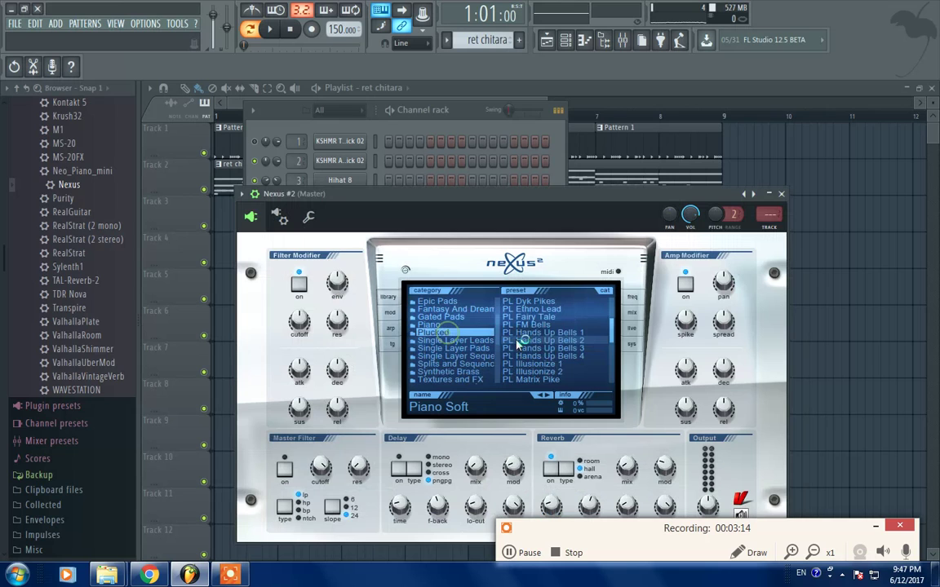
{"action": "scroll", "coordinate": [539, 352], "scroll_direction": "down", "scroll_amount": 5}
{"action": "left_click", "coordinate": [558, 356]}
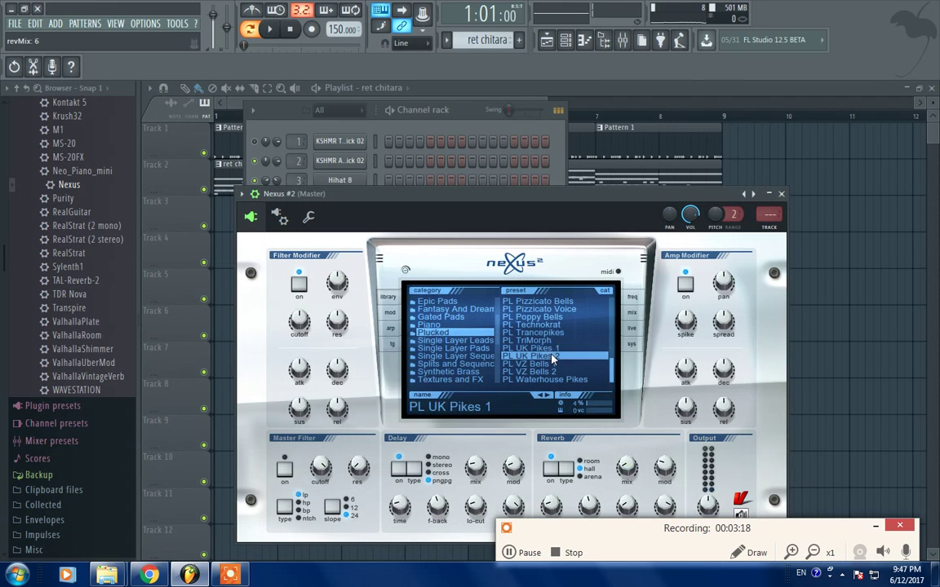
- Lower the delay mix and reverb mix of the Nexus #2 preset and close the plugin window
{"action": "left_click", "coordinate": [478, 471]}
{"action": "left_click", "coordinate": [624, 471]}
{"action": "left_click_drag", "start_coordinate": [475, 468], "coordinate": [475, 476]}
{"action": "left_click_drag", "start_coordinate": [627, 468], "coordinate": [627, 478]}
{"action": "key", "text": "Escape"}
- Open the Nexus #2 piano roll and place two-step D5 notes at steps 1, 7 and 13 of bar 1
{"action": "right_click", "coordinate": [364, 331]}
{"action": "left_click", "coordinate": [389, 334]}
{"action": "left_click", "coordinate": [196, 305]}
{"action": "left_click_drag", "start_coordinate": [344, 305], "coordinate": [206, 299]}
{"action": "left_click", "coordinate": [253, 306]}
{"action": "key", "text": "space"}
{"action": "left_click", "coordinate": [309, 305]}
{"action": "key", "text": "space"}
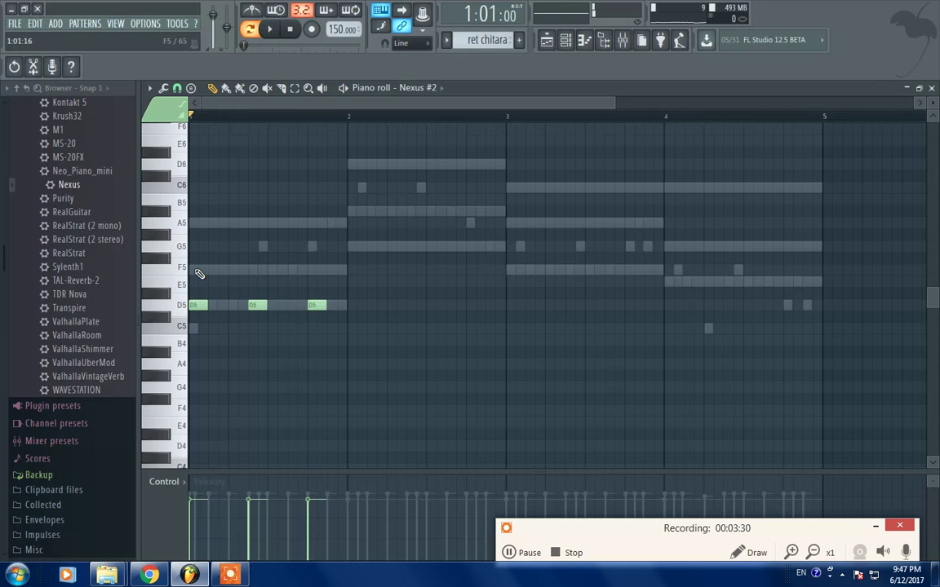
- Add matching two-step F5 notes above the three D5 notes in bar 1, aligned to the grid, and play them
{"action": "left_click", "coordinate": [198, 274]}
{"action": "left_click", "coordinate": [256, 270]}
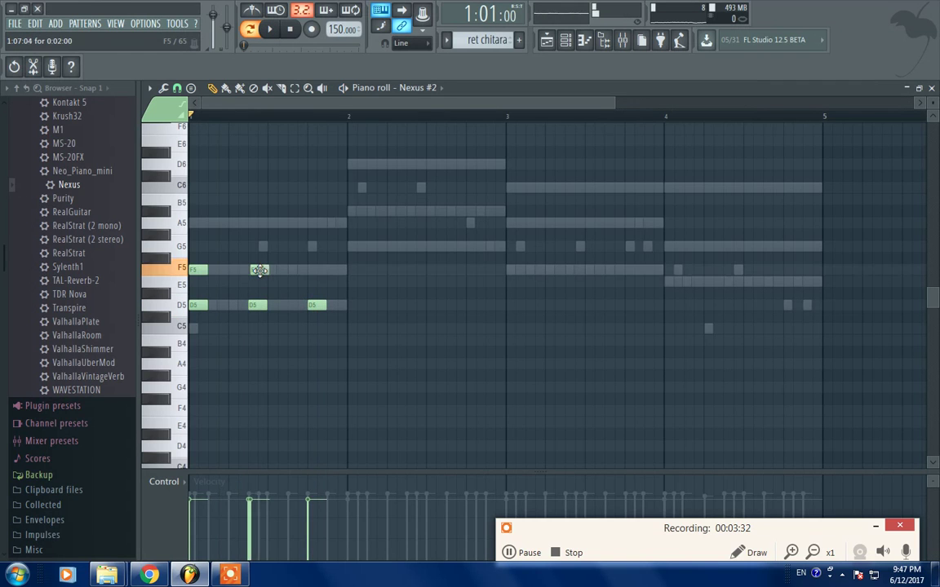
{"action": "left_click_drag", "start_coordinate": [259, 271], "coordinate": [257, 271]}
{"action": "left_click", "coordinate": [177, 88]}
{"action": "left_click", "coordinate": [186, 105]}
{"action": "key", "text": "space"}
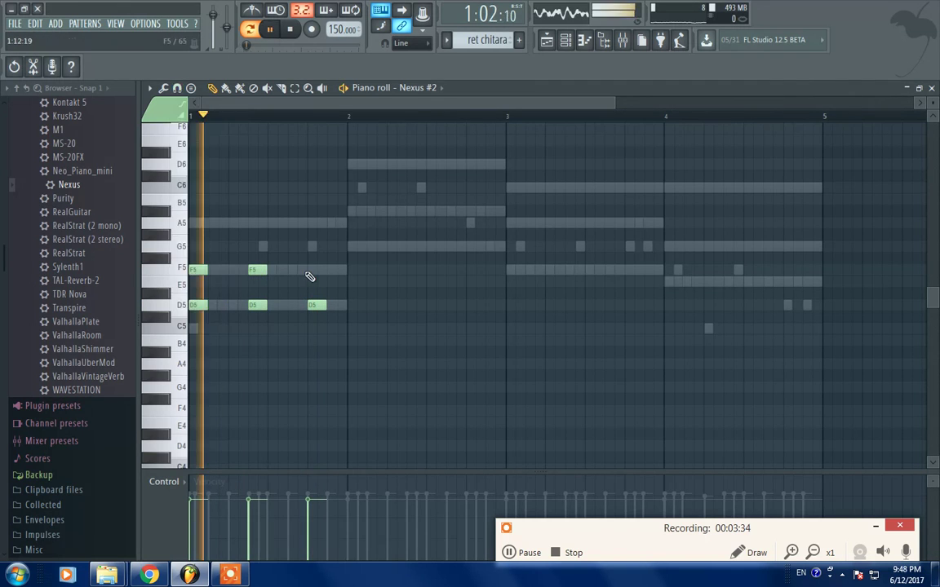
{"action": "left_click", "coordinate": [312, 270]}
{"action": "key", "text": "space"}
- Add two-step A5 notes on top of the three bar 1 chord hits and play the result
{"action": "left_click", "coordinate": [198, 222]}
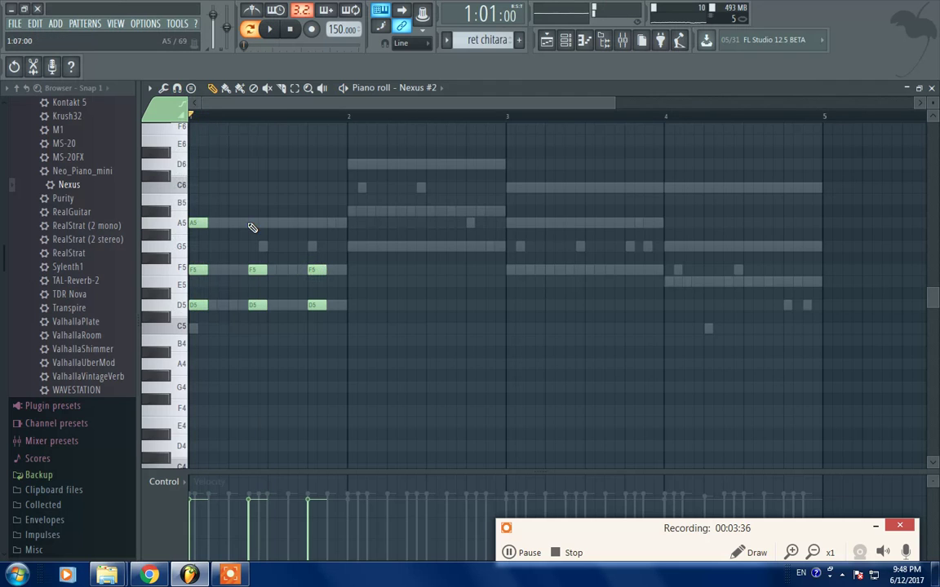
{"action": "left_click", "coordinate": [255, 222]}
{"action": "left_click", "coordinate": [310, 223]}
{"action": "key", "text": "space"}
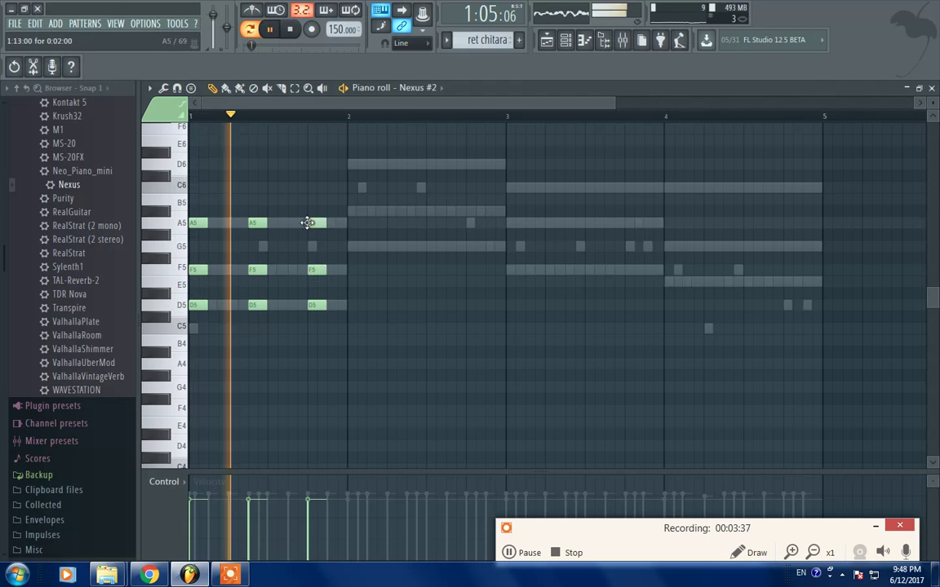
{"action": "key", "text": "space"}
- Place two-step G5, A#5 and D6 chords at steps 1, 7 and 13 of bar 2 during playback
{"action": "left_click", "coordinate": [351, 246]}
{"action": "left_click", "coordinate": [352, 211]}
{"action": "key", "text": "space"}
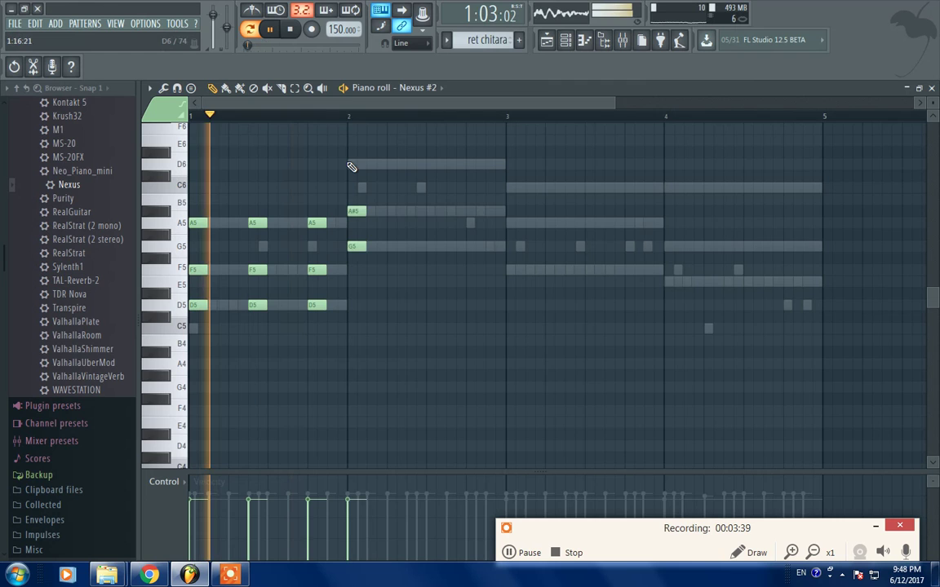
{"action": "left_click", "coordinate": [352, 165]}
{"action": "left_click", "coordinate": [400, 166]}
{"action": "left_click_drag", "start_coordinate": [399, 168], "coordinate": [410, 167]}
{"action": "left_click", "coordinate": [412, 211]}
{"action": "left_click", "coordinate": [412, 248]}
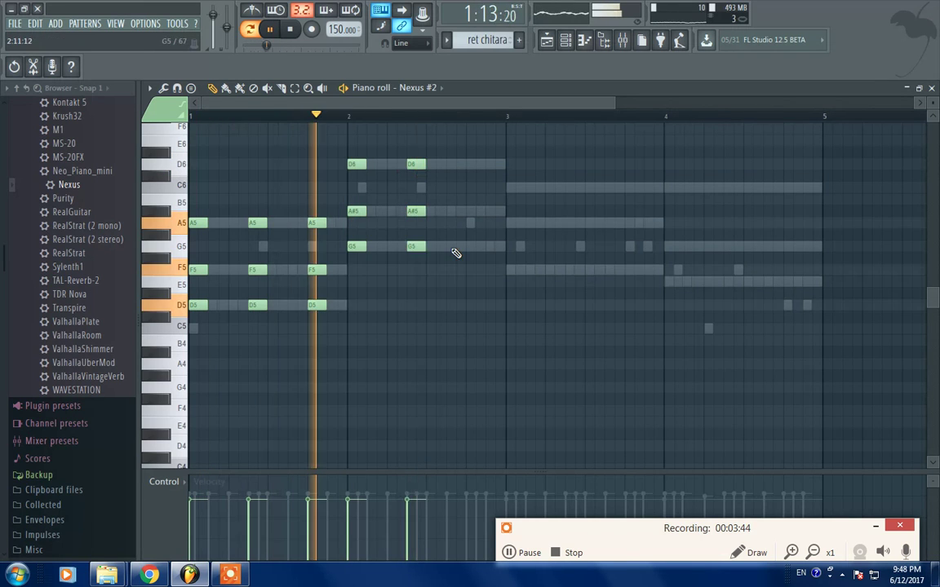
{"action": "left_click", "coordinate": [471, 248]}
{"action": "left_click", "coordinate": [471, 211]}
{"action": "left_click", "coordinate": [469, 165]}
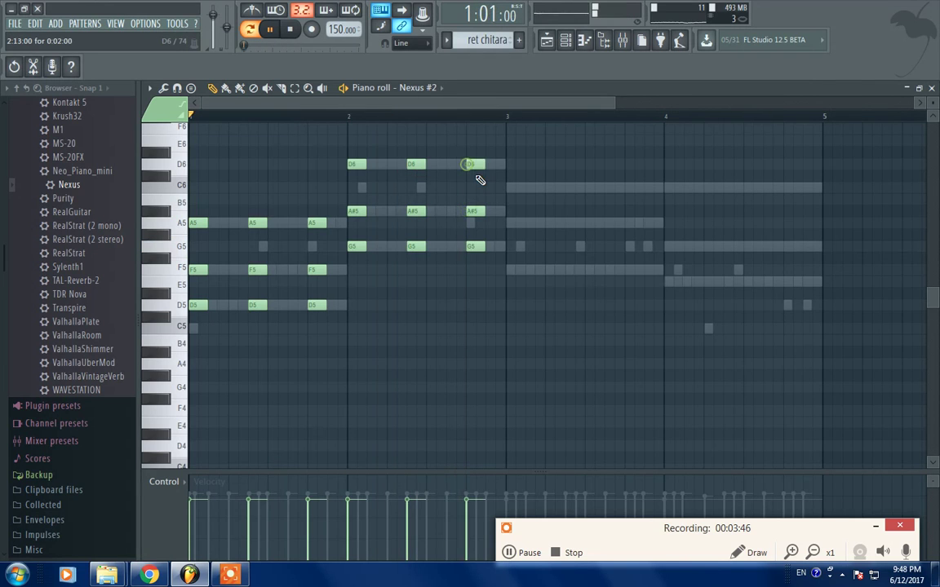
- Place two-step F5, A5 and C6 chords at steps 1, 7 and 13 of bar 3 and stop playback
{"action": "left_click", "coordinate": [511, 189]}
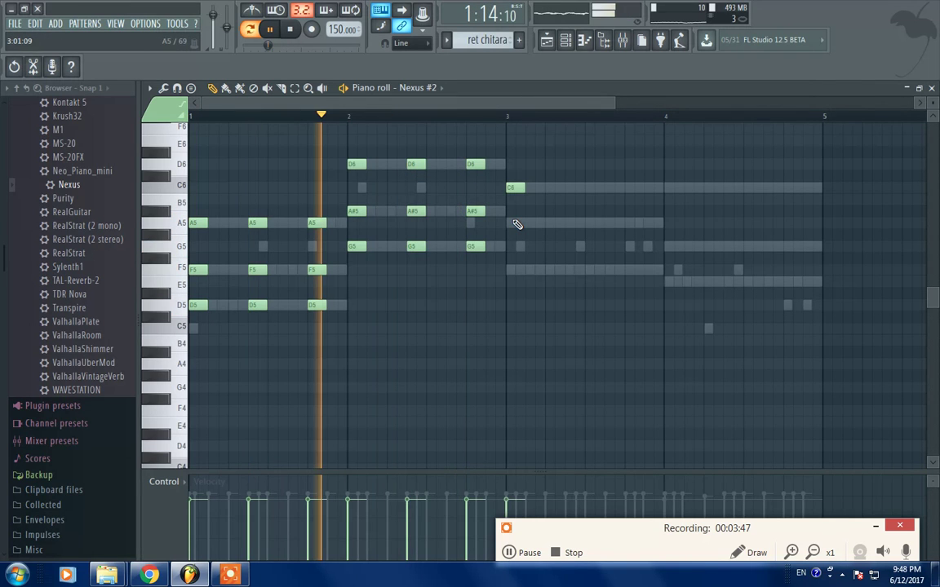
{"action": "left_click", "coordinate": [514, 224]}
{"action": "left_click", "coordinate": [514, 270]}
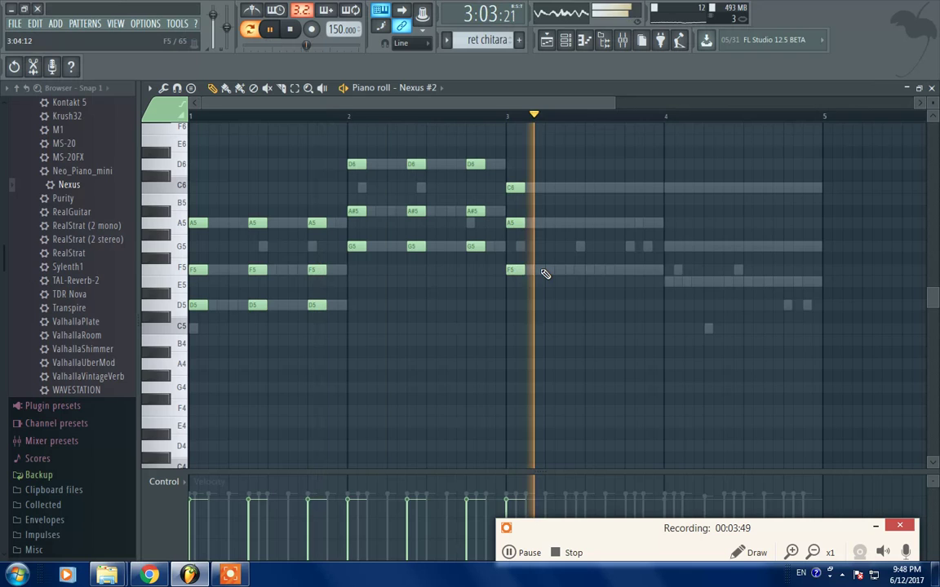
{"action": "key", "text": "space"}
{"action": "left_click", "coordinate": [571, 270]}
{"action": "left_click", "coordinate": [571, 224]}
{"action": "left_click", "coordinate": [574, 187]}
{"action": "left_click", "coordinate": [629, 188]}
{"action": "left_click", "coordinate": [629, 222]}
{"action": "left_click", "coordinate": [629, 270]}
- Place two-step E5, G5 and C6 chords at steps 1, 7 and 13 of bar 4 and play the pattern
{"action": "left_click", "coordinate": [671, 281]}
{"action": "left_click", "coordinate": [668, 245]}
{"action": "left_click", "coordinate": [669, 187]}
{"action": "left_click", "coordinate": [733, 188]}
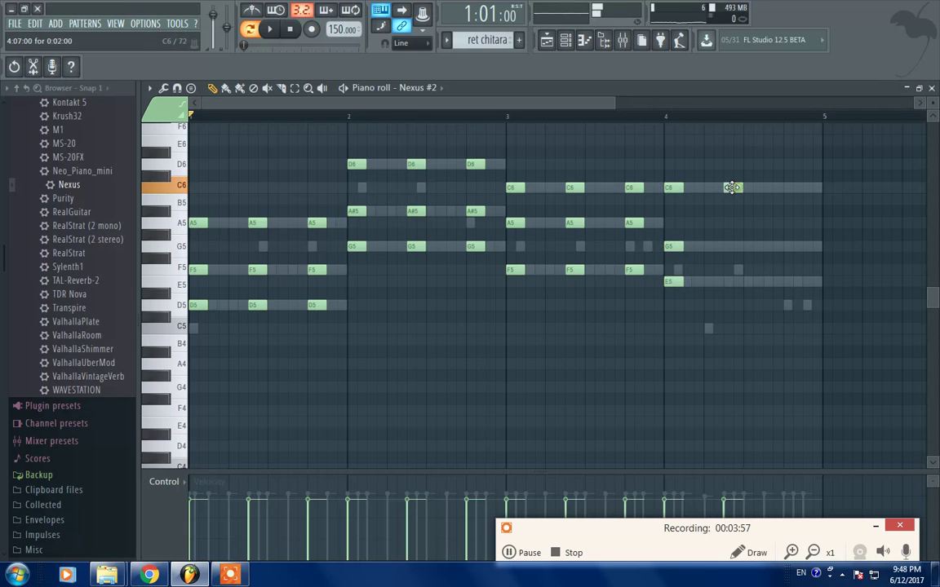
{"action": "left_click", "coordinate": [731, 247]}
{"action": "left_click", "coordinate": [726, 282]}
{"action": "key", "text": "space"}
{"action": "left_click", "coordinate": [783, 283]}
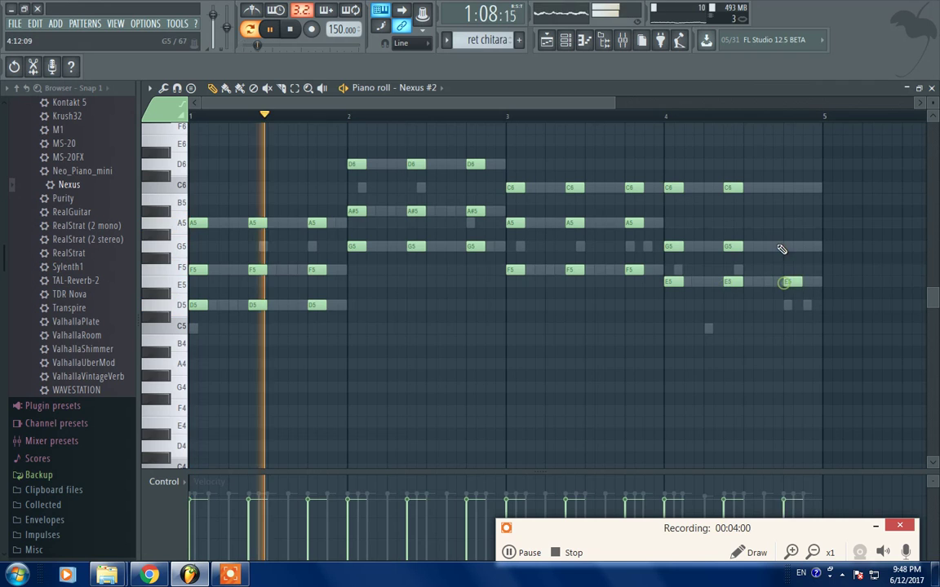
{"action": "left_click", "coordinate": [785, 247]}
{"action": "left_click", "coordinate": [786, 188]}
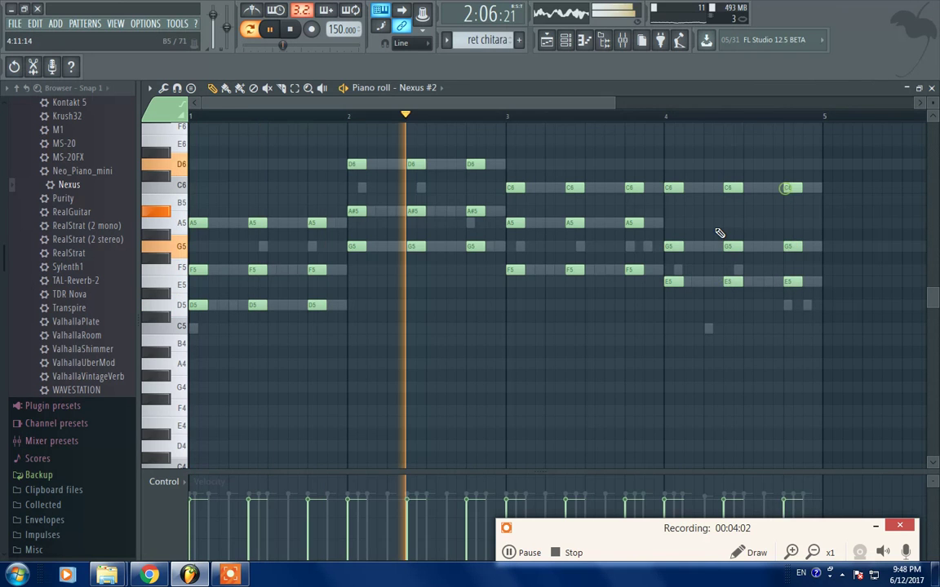
- Return to the channel rack, mute the original Nexus channel, and hide the rack to show the playlist
{"action": "key", "text": "Escape"}
{"action": "left_click", "coordinate": [254, 317]}
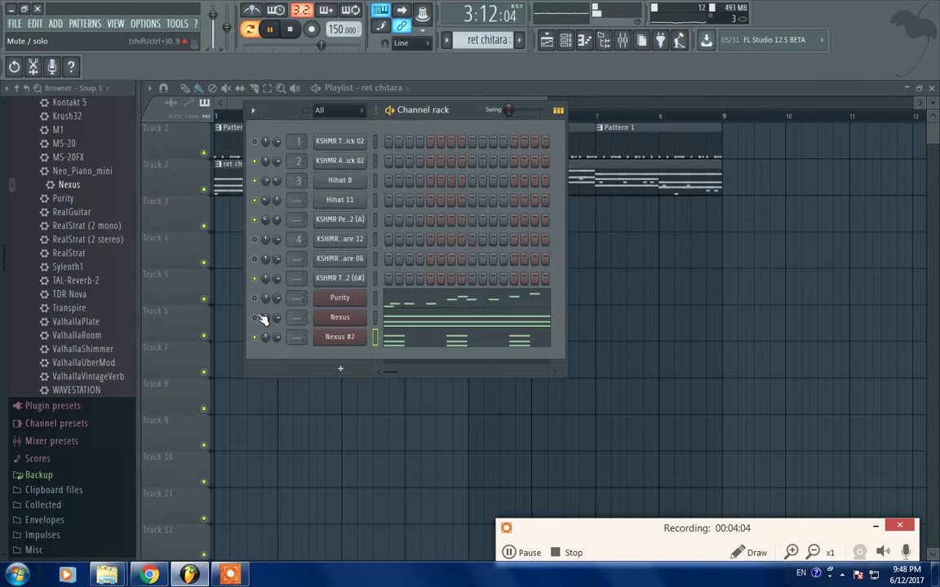
{"action": "key", "text": "F6"}
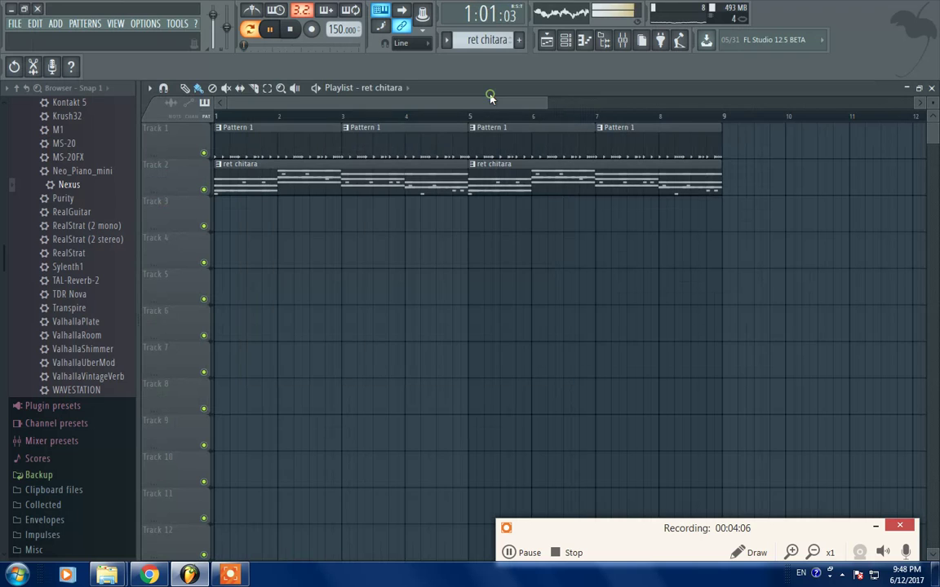
- Play the arrangement from the beginning, then mute playlist Track 1 and replay it
{"action": "left_click", "coordinate": [242, 116]}
{"action": "left_click_drag", "start_coordinate": [544, 102], "coordinate": [586, 103]}
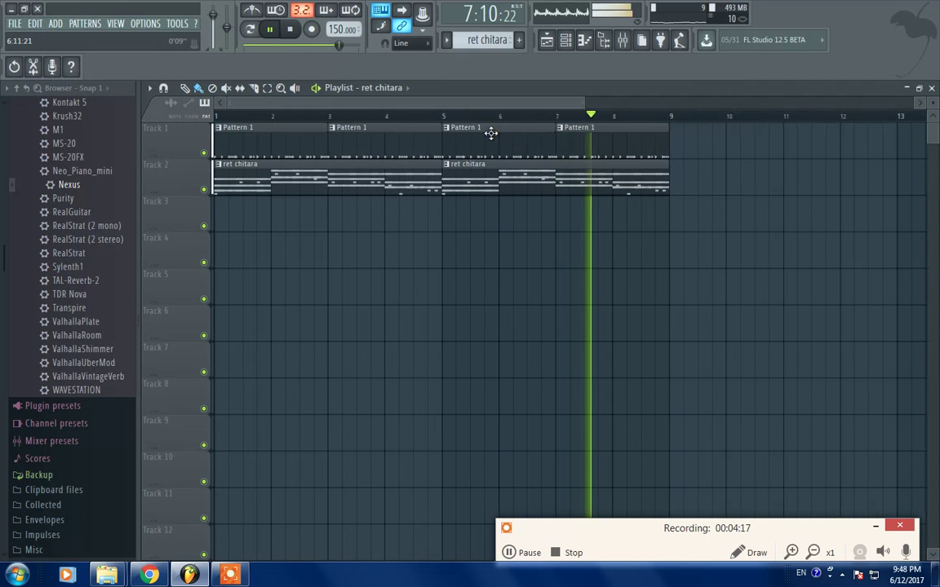
{"action": "key", "text": "space"}
{"action": "left_click", "coordinate": [204, 153]}
{"action": "key", "text": "space"}
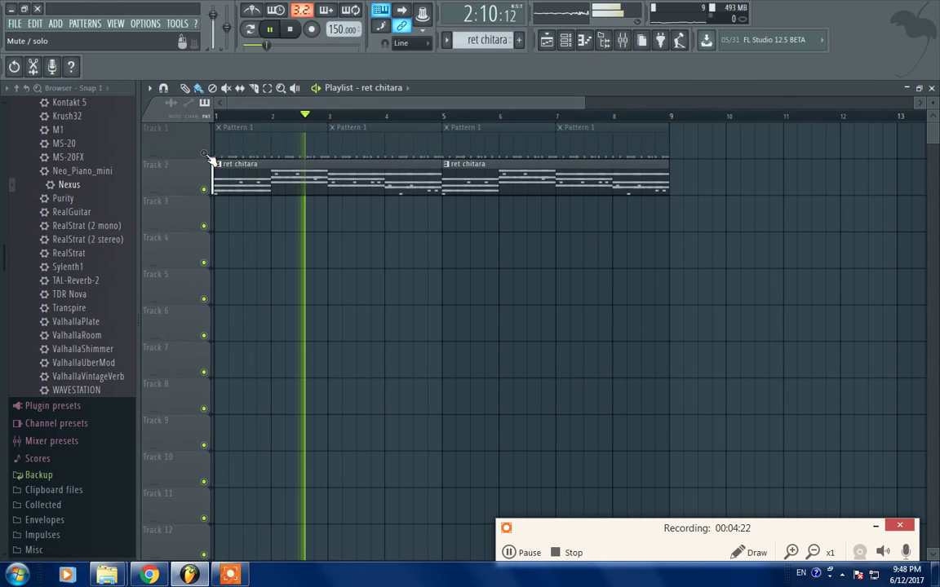
- Mute the Nexus #2 channel and replay the arrangement from the start with Track 1 active
{"action": "key", "text": "F6"}
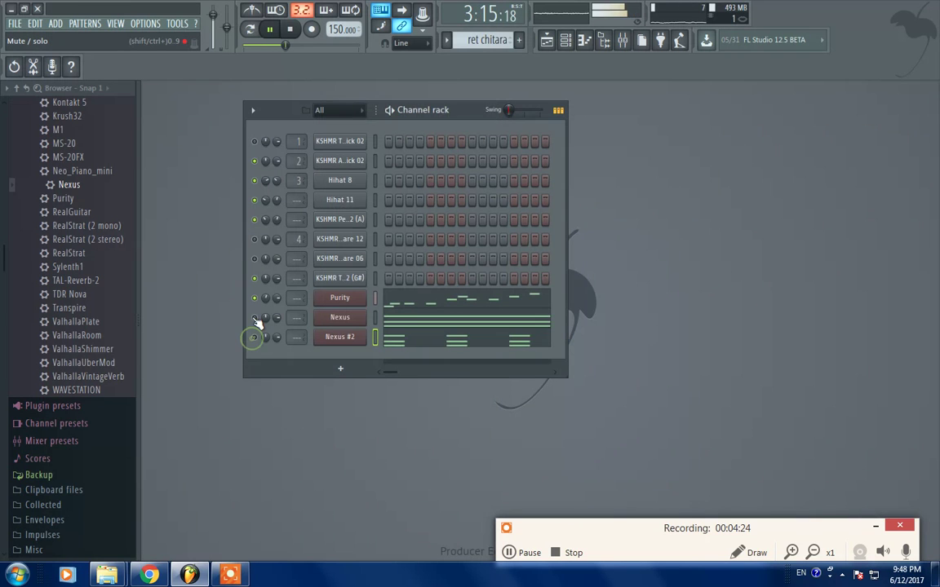
{"action": "left_click", "coordinate": [254, 318]}
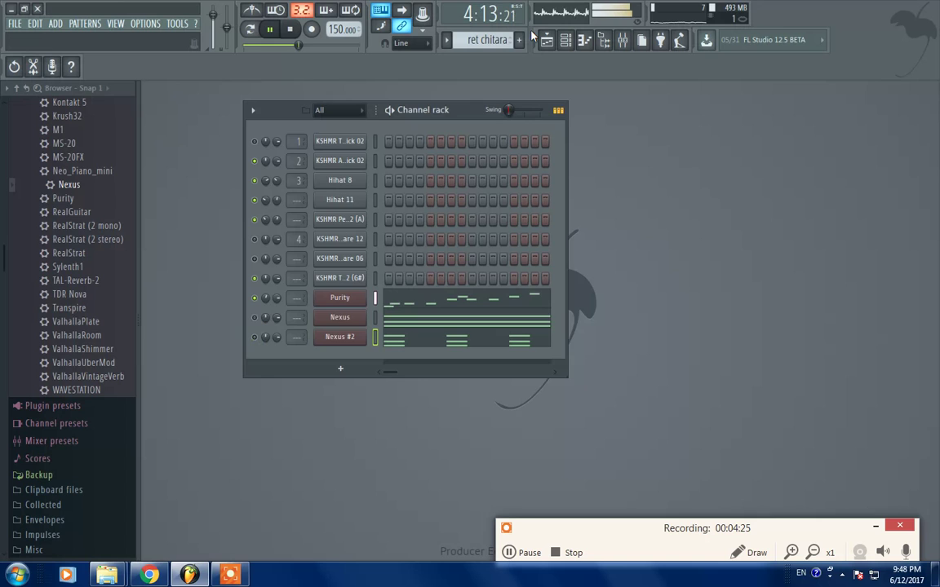
{"action": "left_click", "coordinate": [547, 40]}
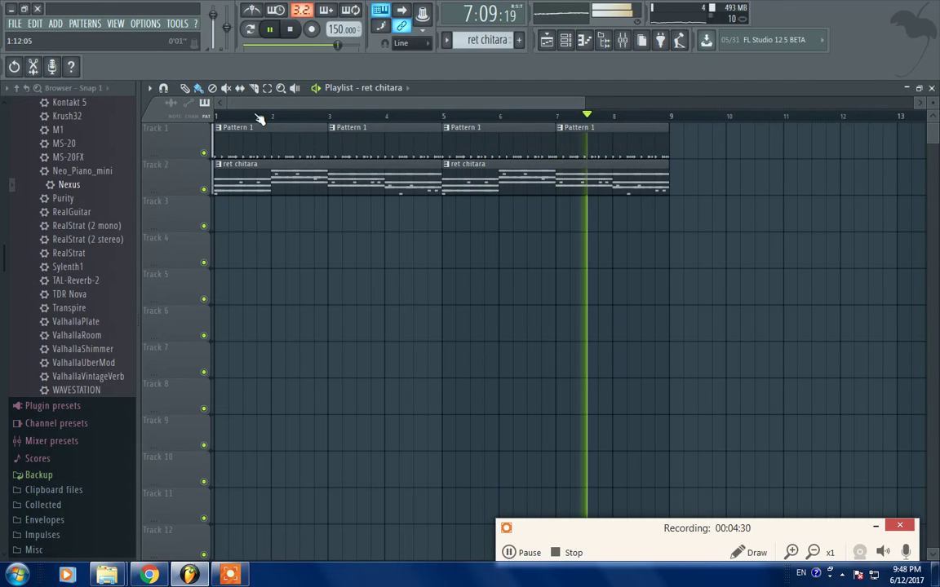
{"action": "left_click_drag", "start_coordinate": [246, 112], "coordinate": [204, 113]}
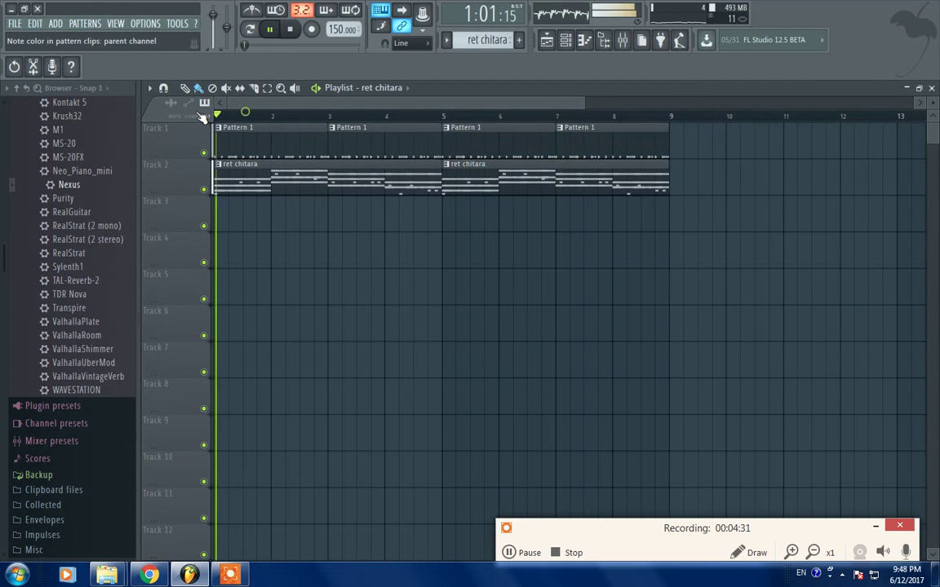
- Add a hit at step 3 of the KSHMR T...2 (G#) channel in Pattern 1 and play the pattern on its own
{"action": "left_click", "coordinate": [289, 136]}
{"action": "key", "text": "space"}
{"action": "key", "text": "F6"}
{"action": "key", "text": "l"}
{"action": "key", "text": "space"}
{"action": "key", "text": "space"}
{"action": "left_click", "coordinate": [412, 278]}
{"action": "key", "text": "space"}
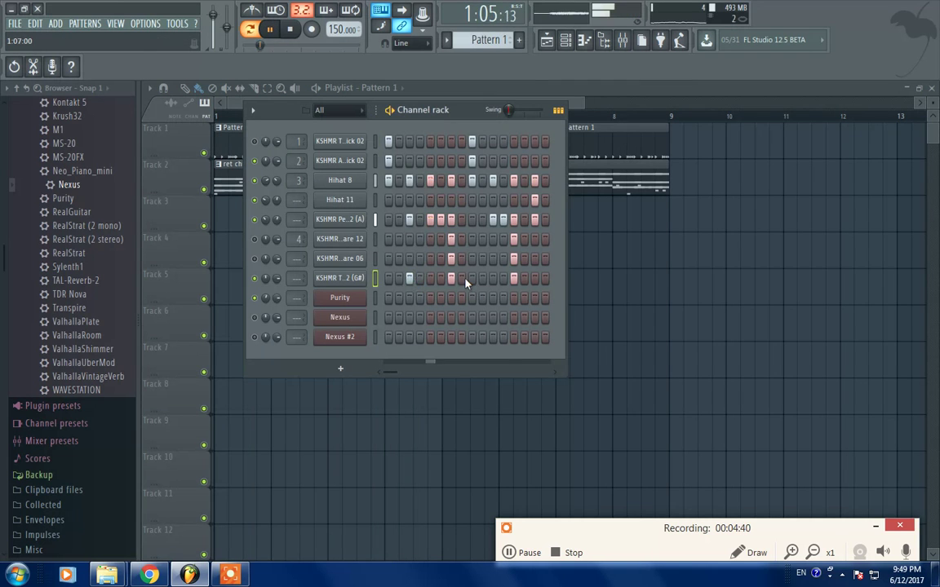
- Examine the remaining steps of Pattern 1, then play the full arrangement from the start in song mode
{"action": "left_click_drag", "start_coordinate": [386, 375], "coordinate": [453, 376]}
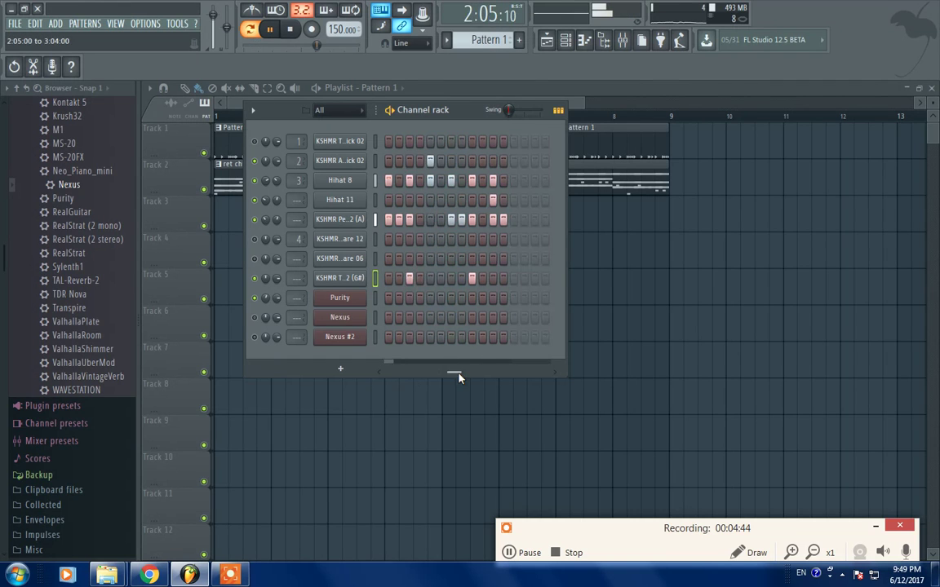
{"action": "key", "text": "space"}
{"action": "left_click", "coordinate": [235, 119]}
{"action": "key", "text": "l"}
{"action": "key", "text": "space"}
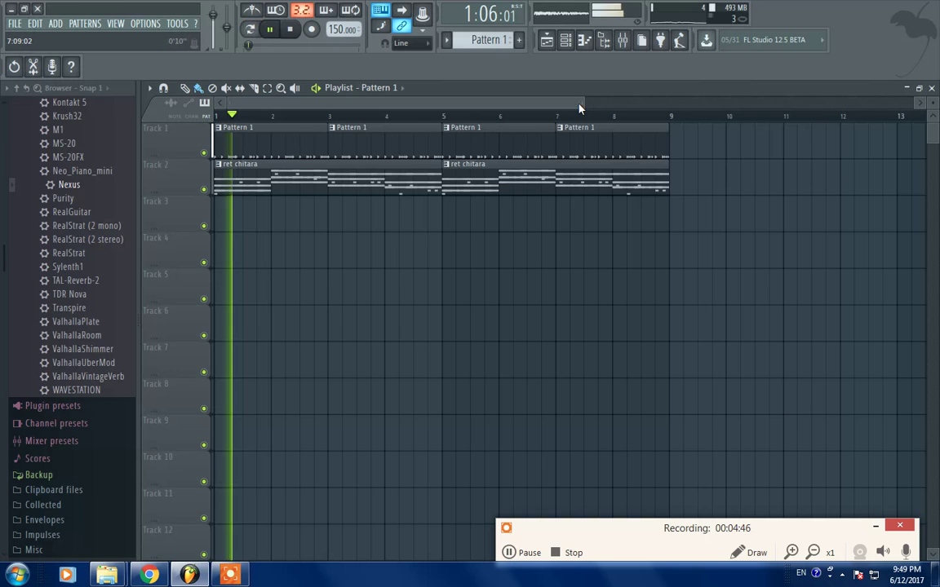
{"action": "left_click_drag", "start_coordinate": [583, 102], "coordinate": [530, 101]}
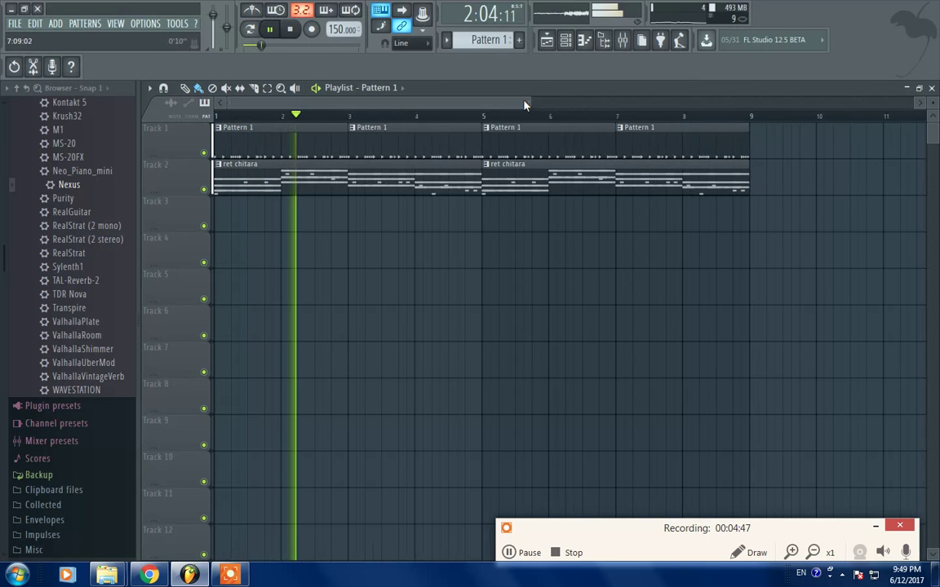
- Unmute the Nexus #2 channel during playback and return to the playlist
{"action": "left_click", "coordinate": [546, 41]}
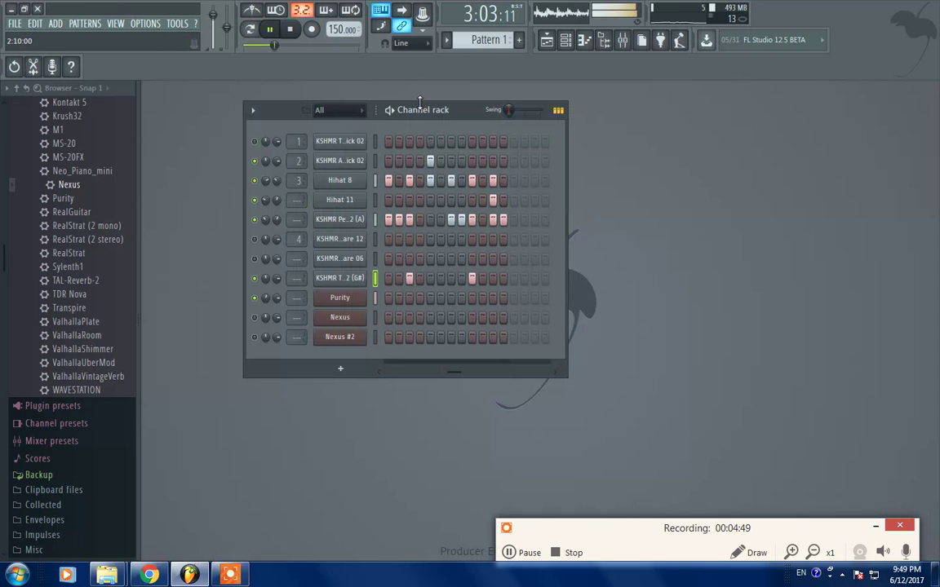
{"action": "left_click", "coordinate": [548, 41]}
{"action": "left_click", "coordinate": [546, 41]}
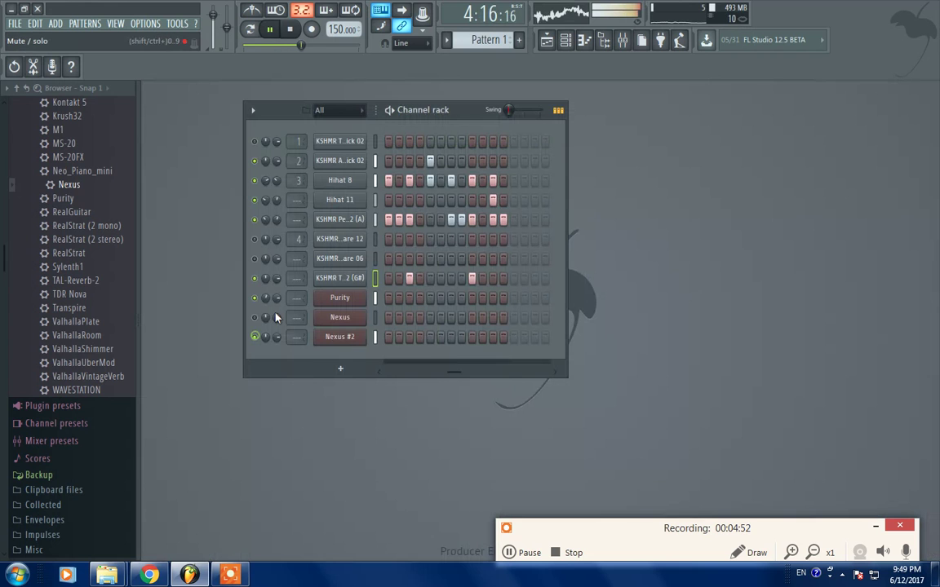
{"action": "left_click", "coordinate": [546, 41]}
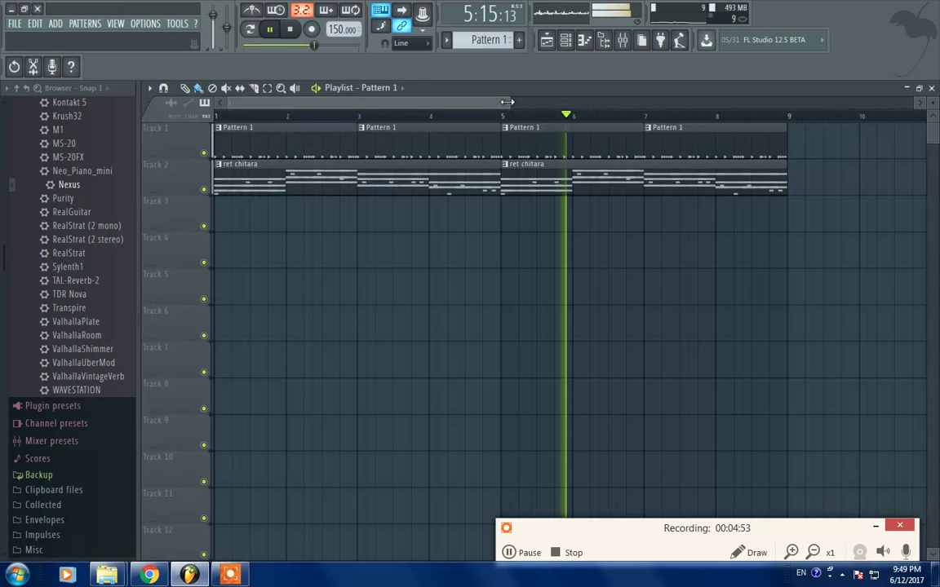
{"action": "left_click_drag", "start_coordinate": [507, 102], "coordinate": [522, 103]}
- Stop playback, select the Nexus #2 channel in the ret chitara pattern, and open the mixer
{"action": "key", "text": "space"}
{"action": "double_click", "coordinate": [421, 173]}
{"action": "key", "text": "Escape"}
{"action": "left_click", "coordinate": [375, 337]}
{"action": "key", "text": "b"}
{"action": "left_click", "coordinate": [622, 40]}
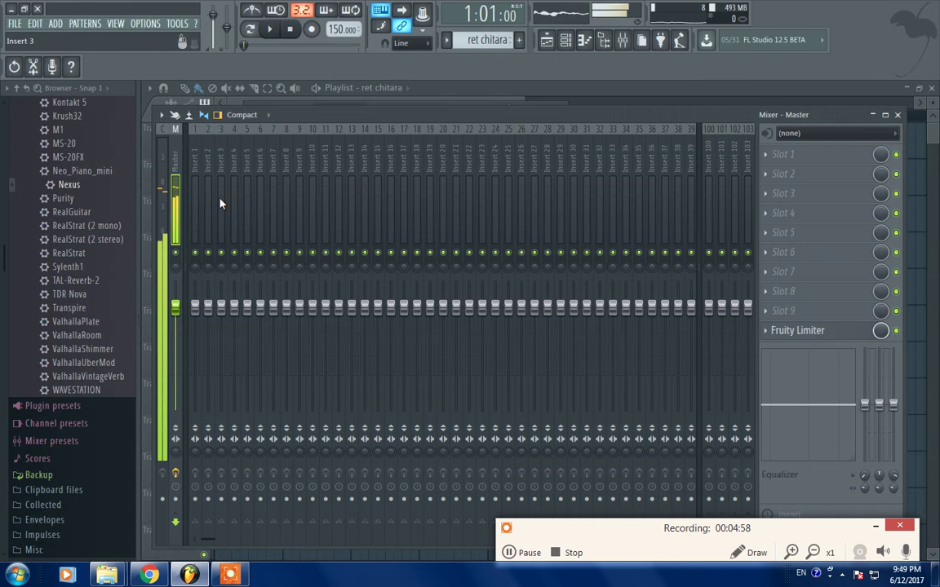